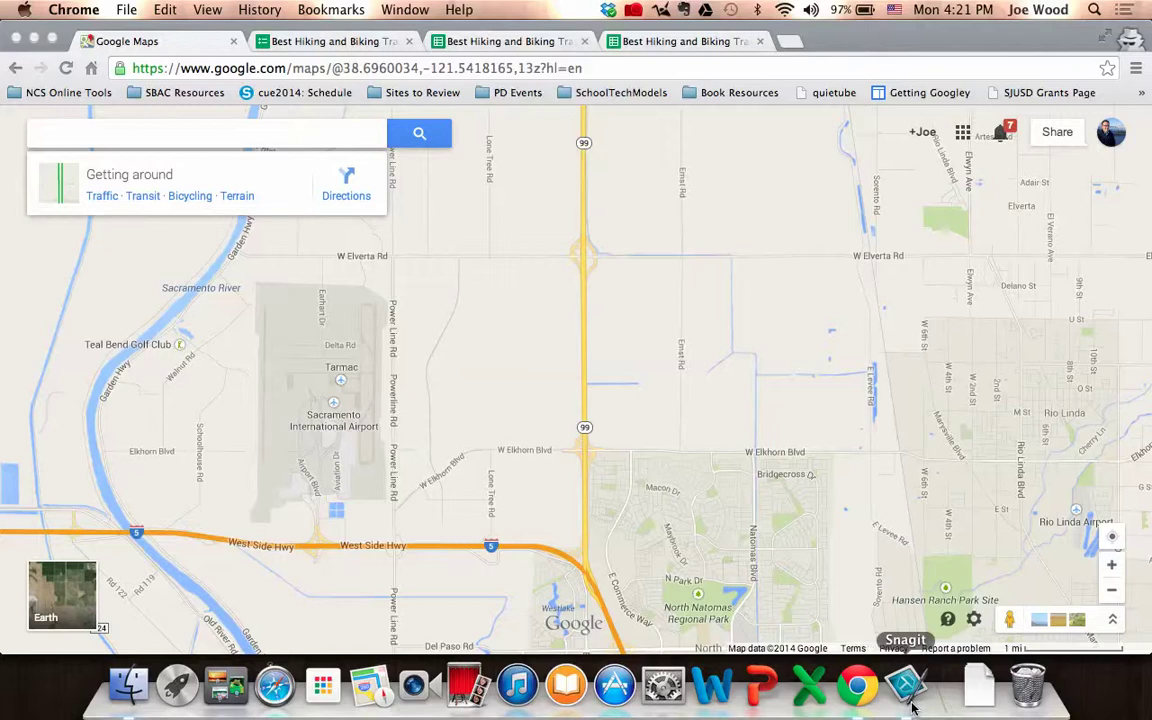
# From the gear menu's My Places list, create a new map with classic My Maps.
pyautogui.click(975, 622)
pyautogui.click(974, 620)
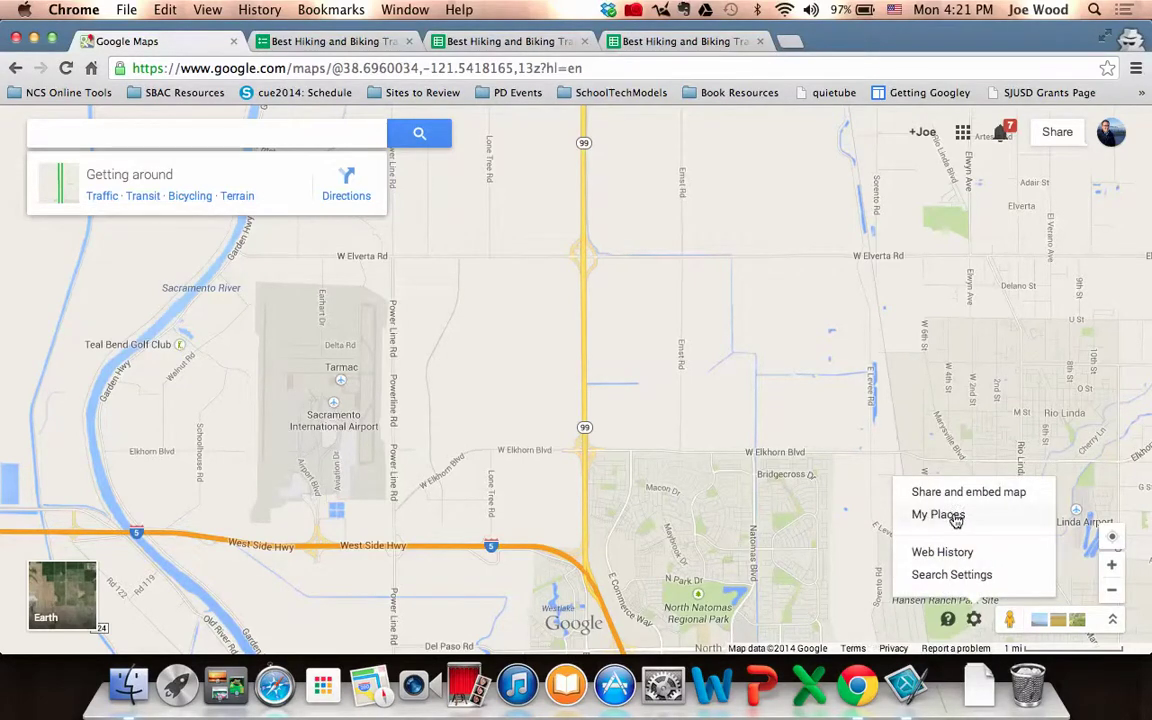
pyautogui.click(956, 516)
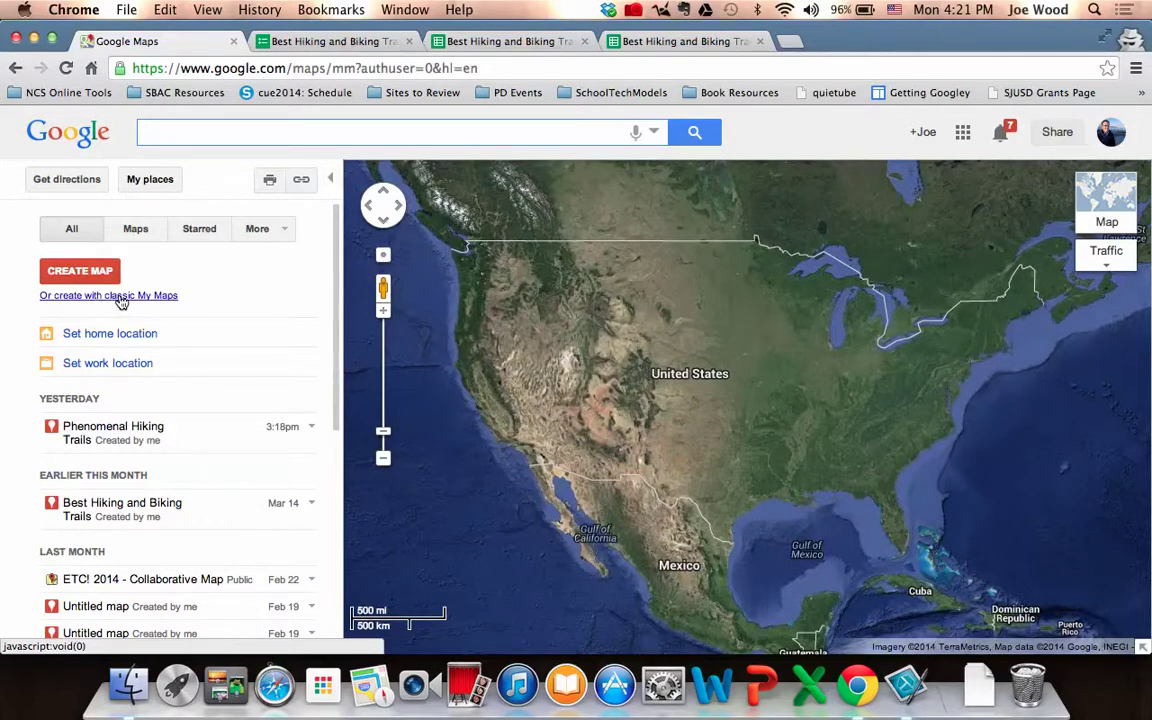
pyautogui.click(121, 298)
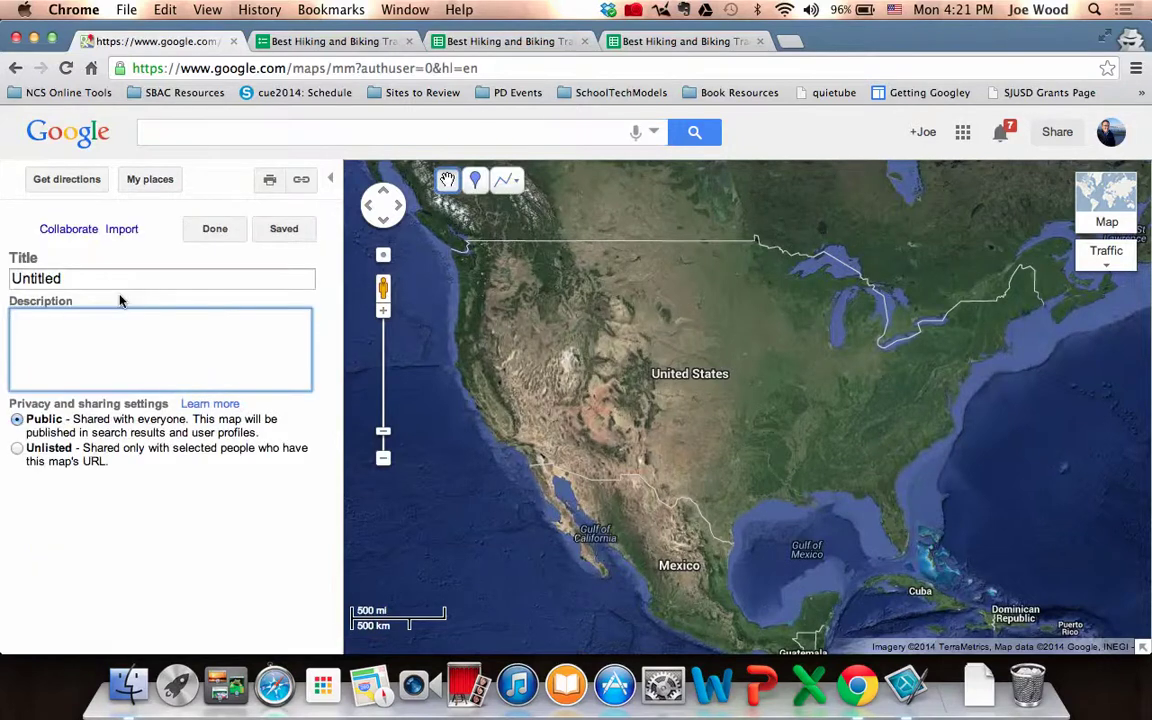
# Replace the Untitled map title with 'Home Town USA'.
pyautogui.click(93, 283)
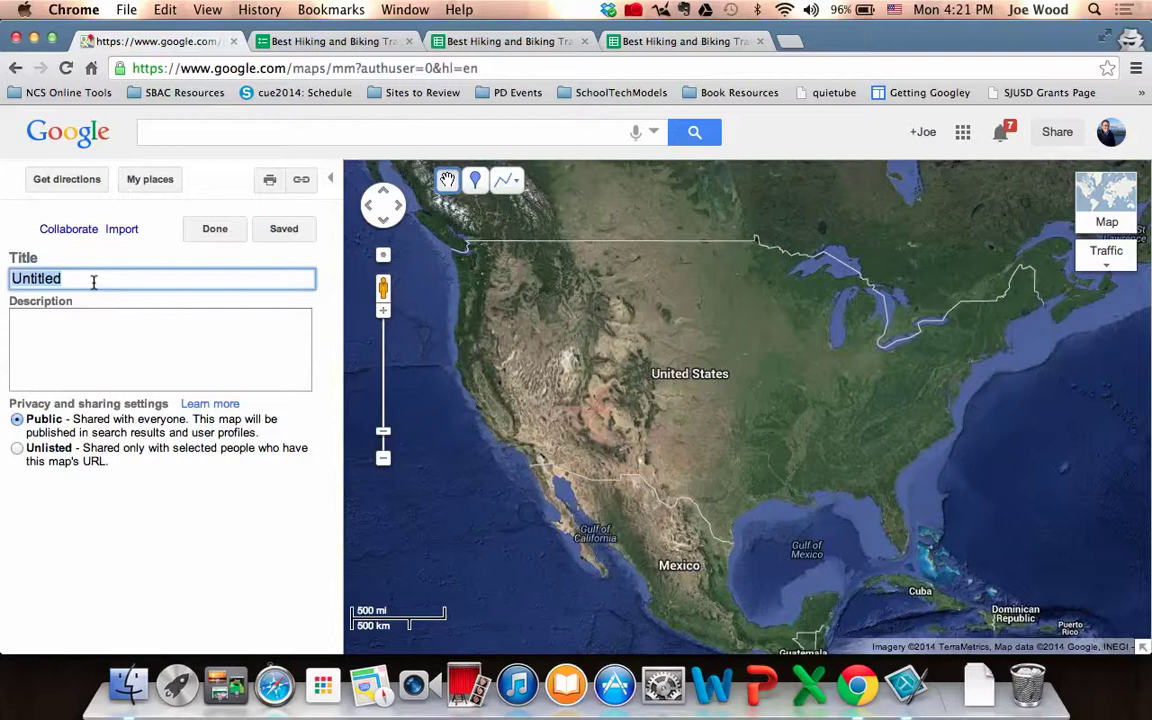
pyautogui.write('Home T')
pyautogui.press('BackSpace')
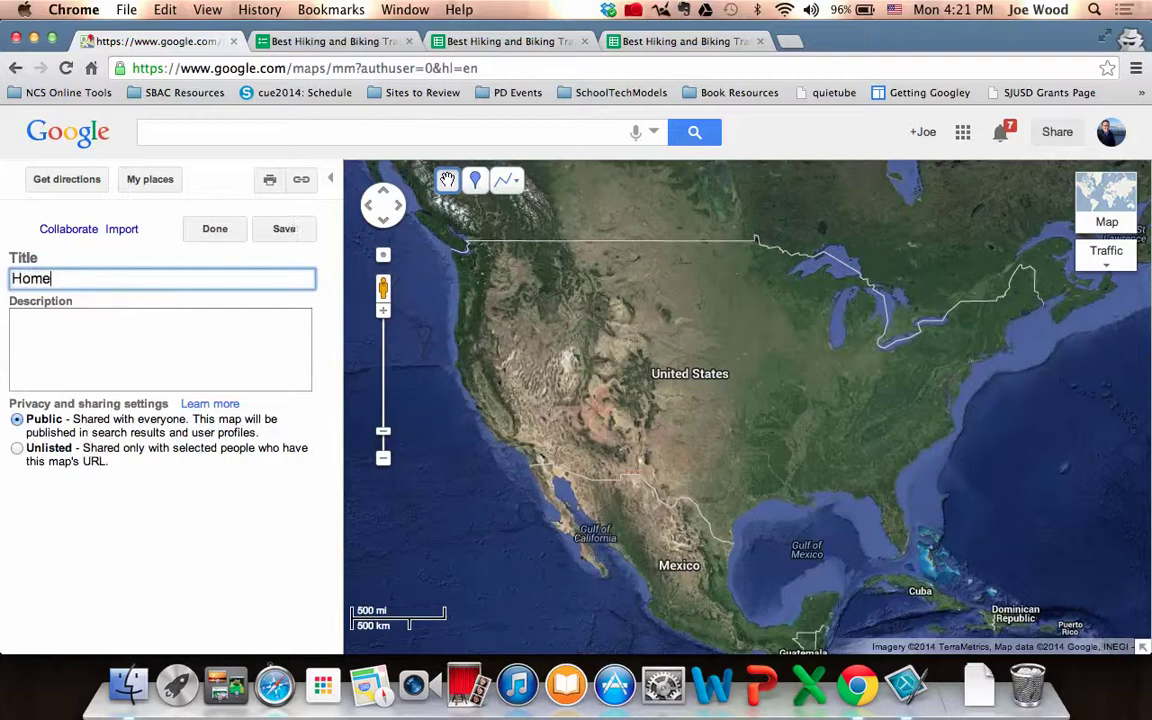
pyautogui.write('Town USDA')
# Enter the description 'Create a placemark for your hometown.'.
pyautogui.click(88, 348)
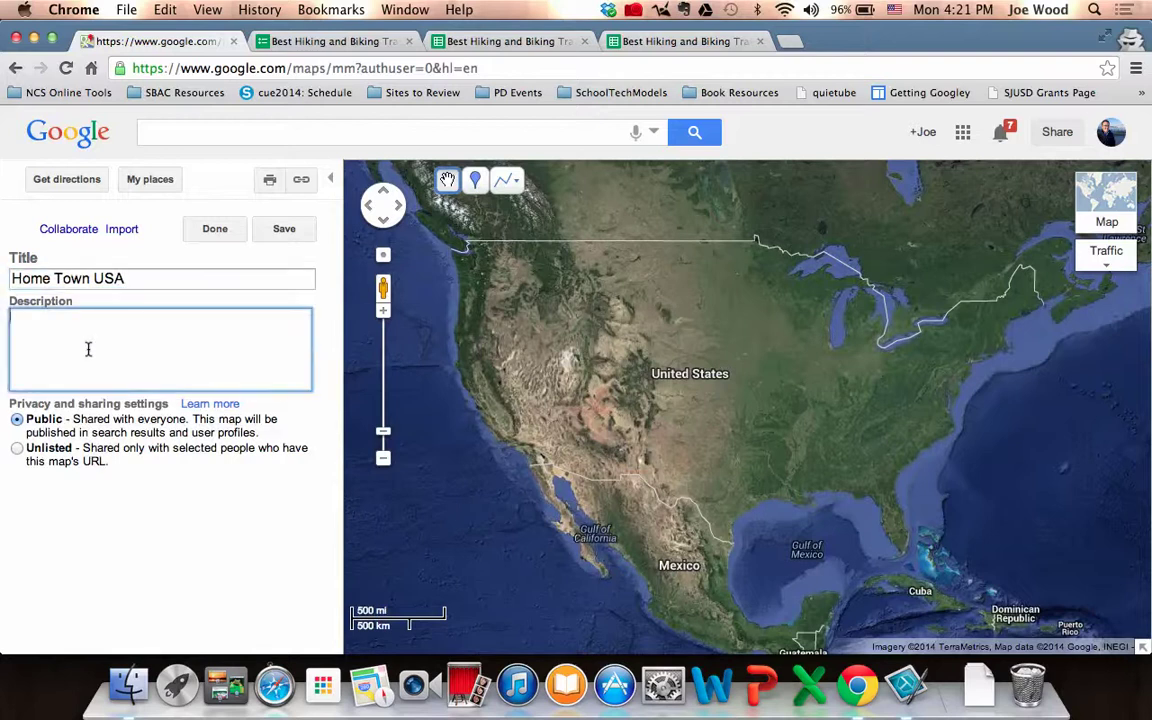
pyautogui.write('cre')
pyautogui.write('Create a place')
pyautogui.write('markf')
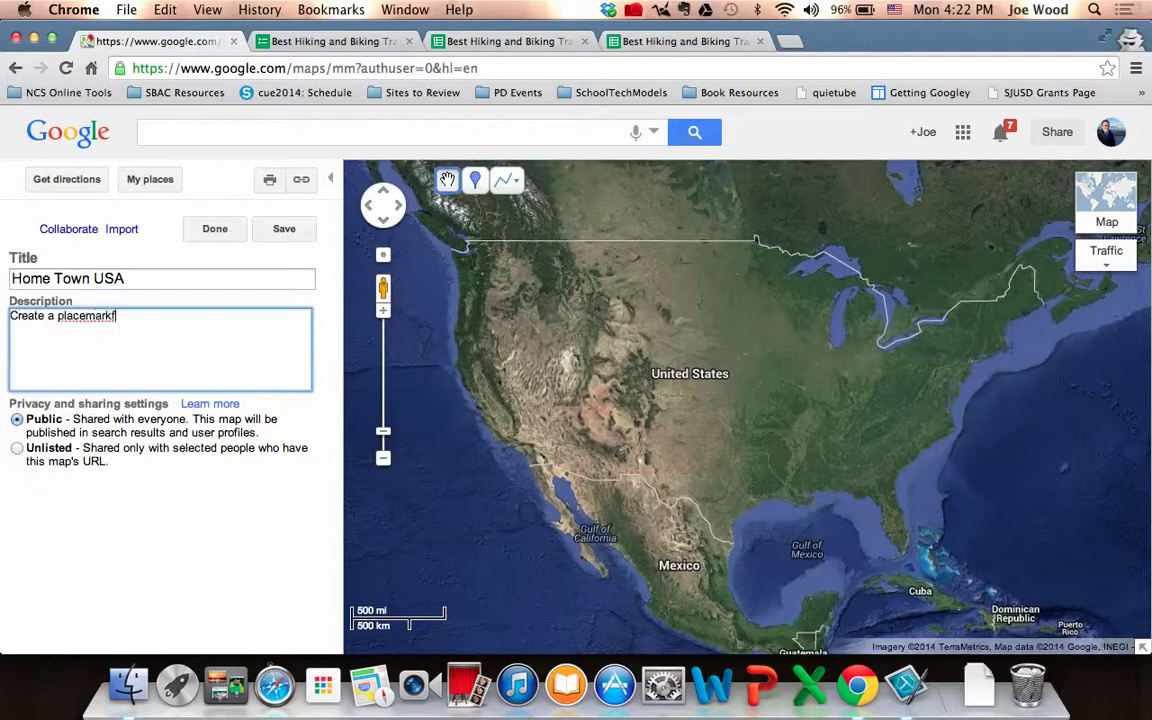
pyautogui.write('or you home')
pyautogui.press('BackSpace')
pyautogui.press('BackSpace')
pyautogui.press('BackSpace')
pyautogui.press('BackSpace')
pyautogui.write('r hometown.')
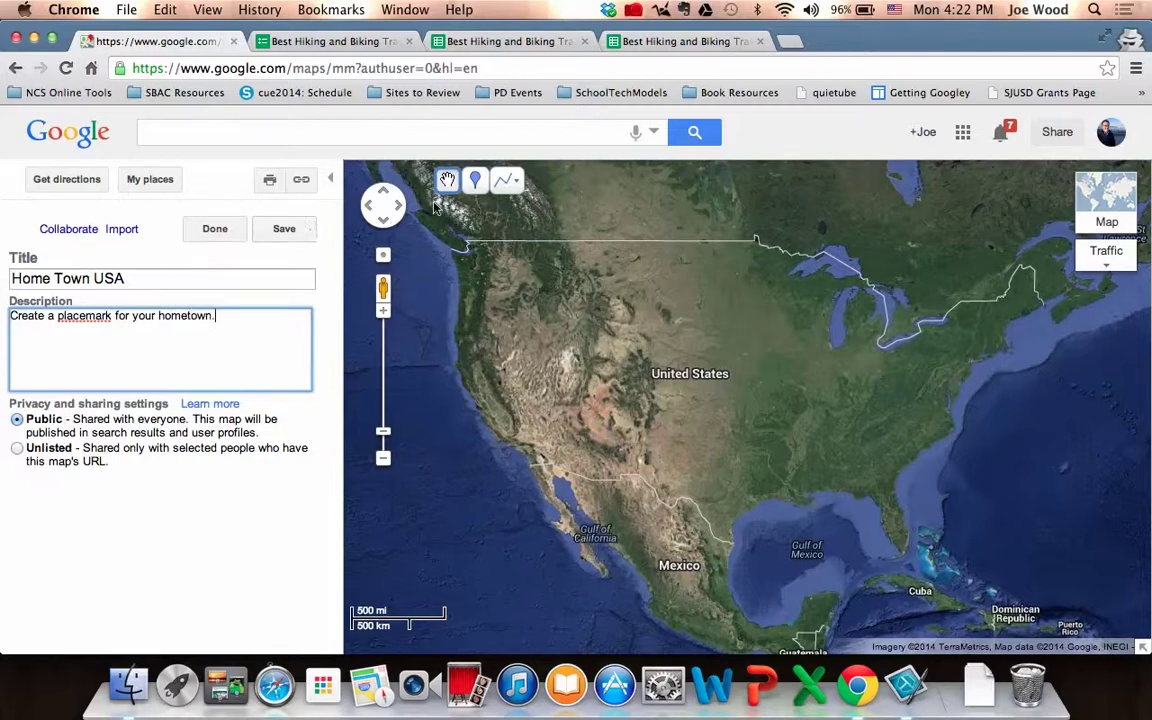
pyautogui.click(354, 131)
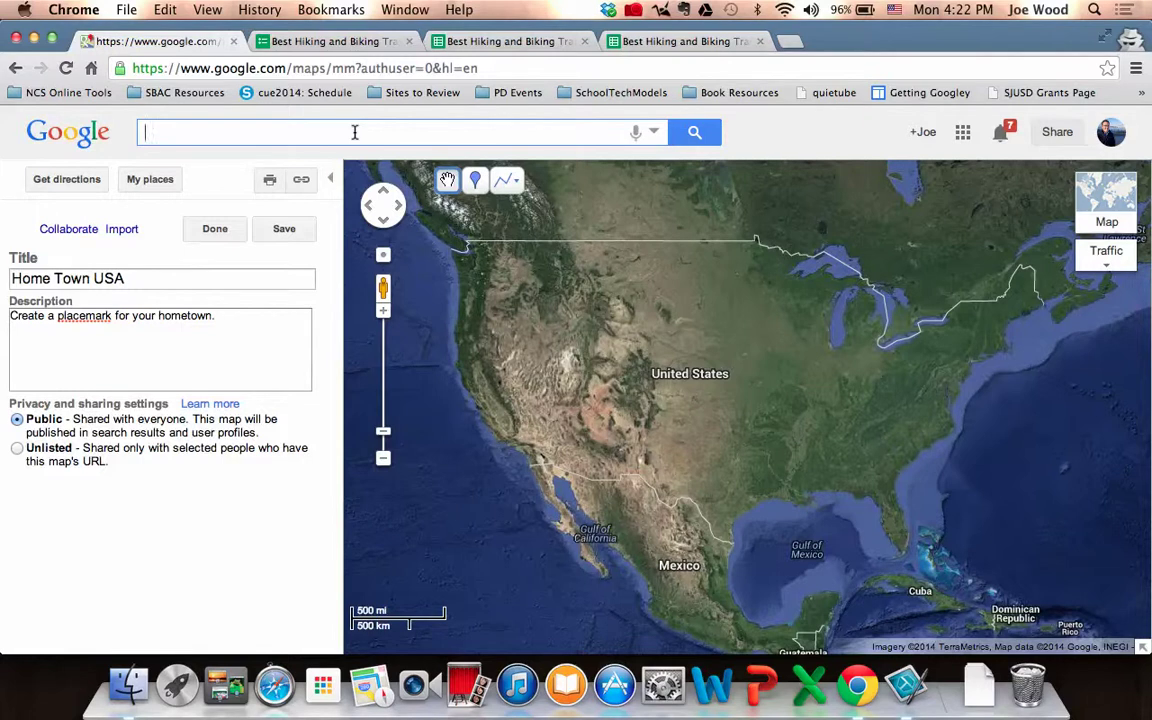
# Search for Yuba City, CA, zoom in four levels and pan to center downtown.
pyautogui.write('yuba cit')
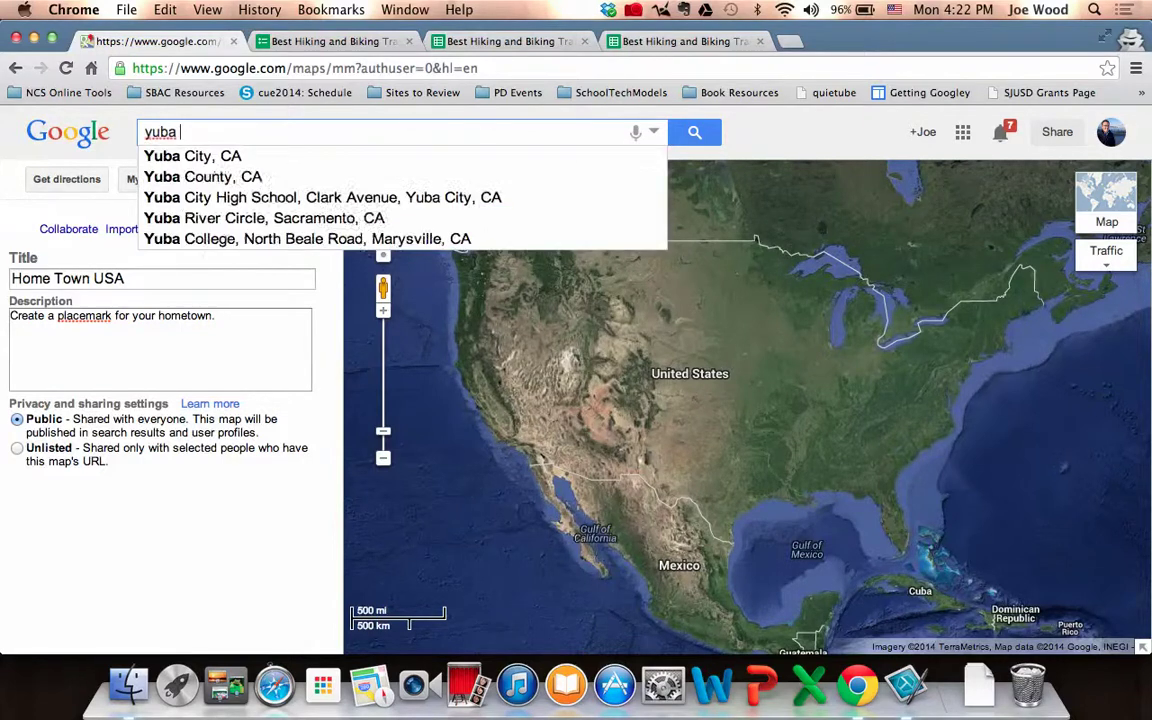
pyautogui.click(257, 165)
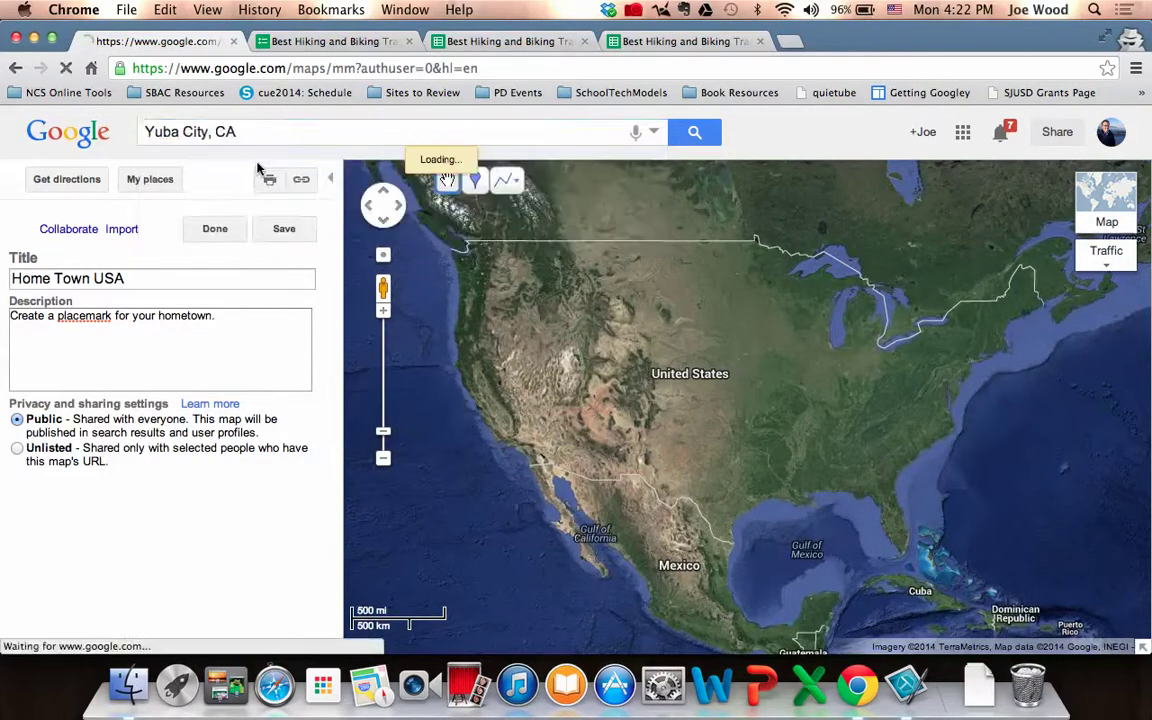
pyautogui.click(383, 311)
pyautogui.click(384, 312)
pyautogui.click(384, 312)
pyautogui.click(384, 312)
pyautogui.moveTo(563, 522); pyautogui.dragTo(577, 383)
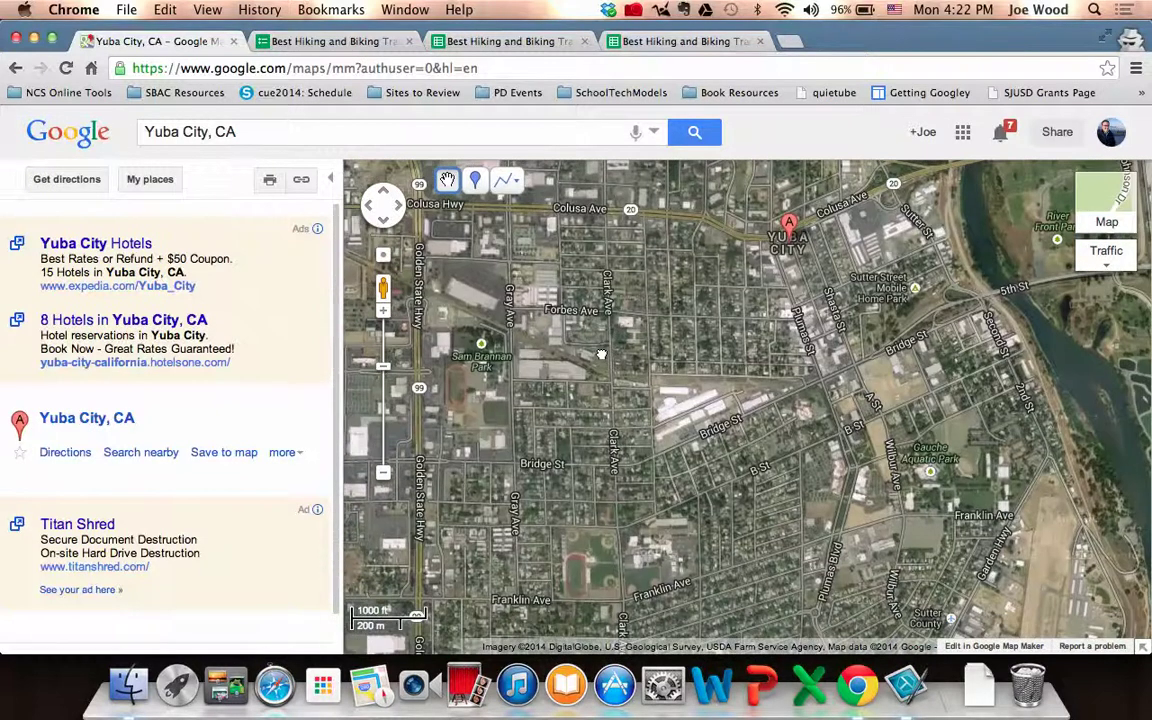
pyautogui.moveTo(600, 316); pyautogui.dragTo(594, 380)
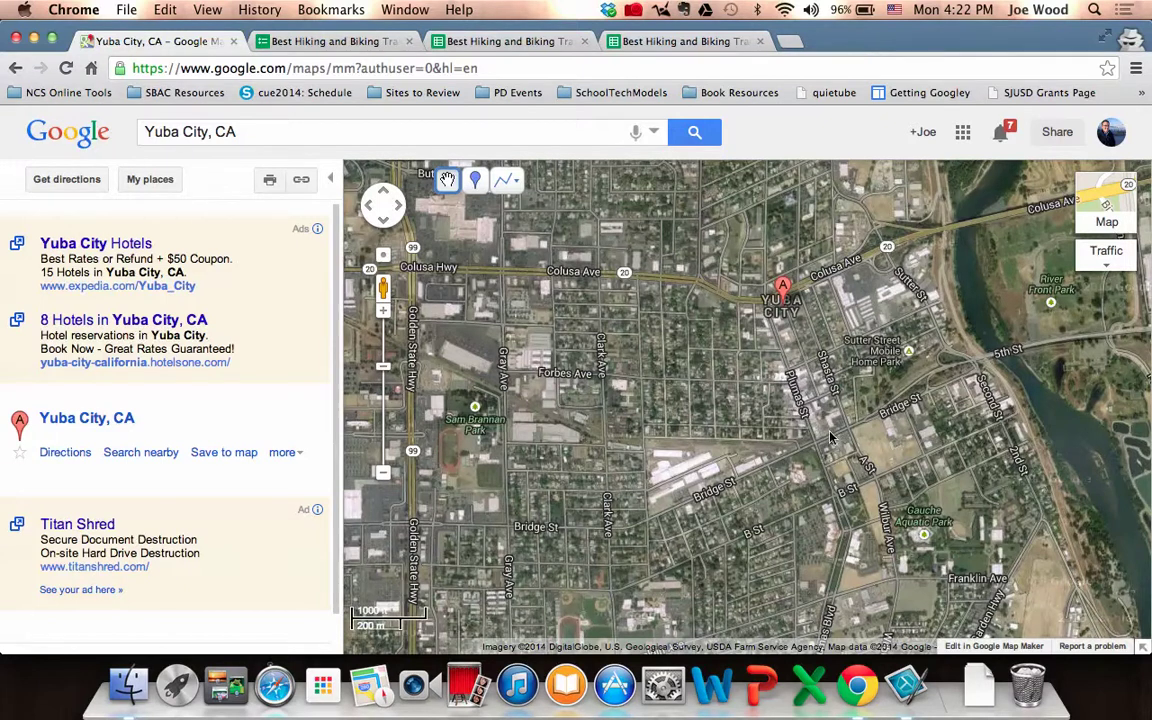
# Drop a placemark near Plumas and Bridge streets titled 'Home Town -' plus the author's name.
pyautogui.click(476, 181)
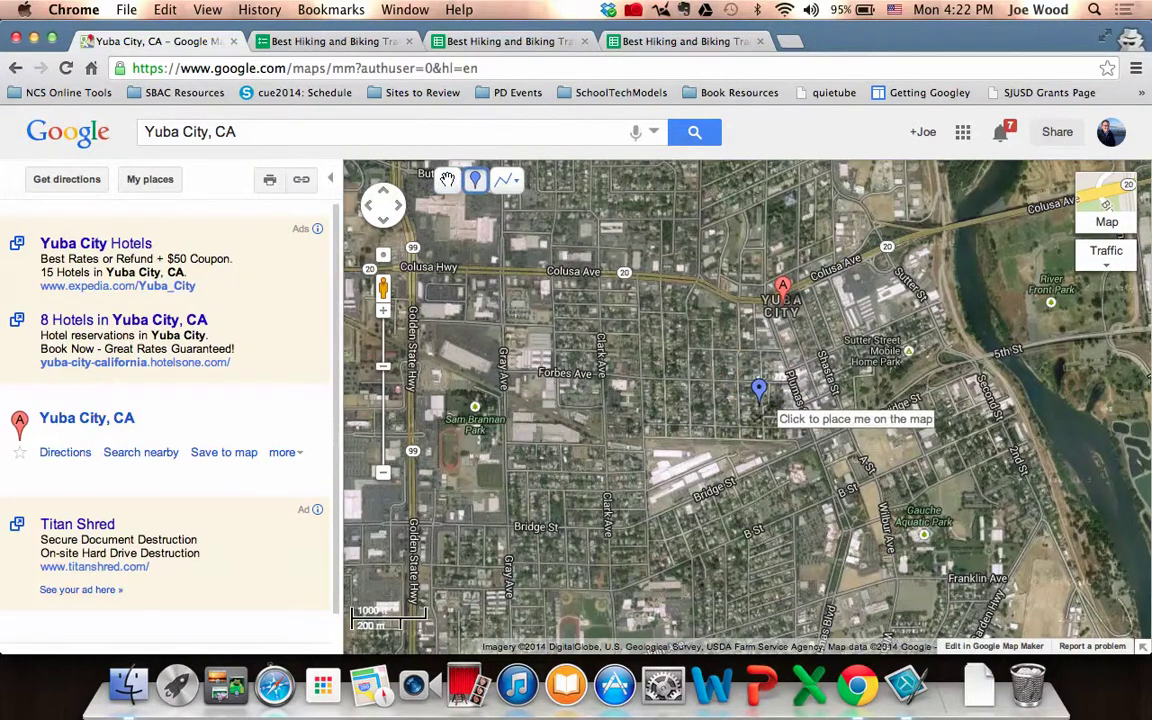
pyautogui.click(812, 436)
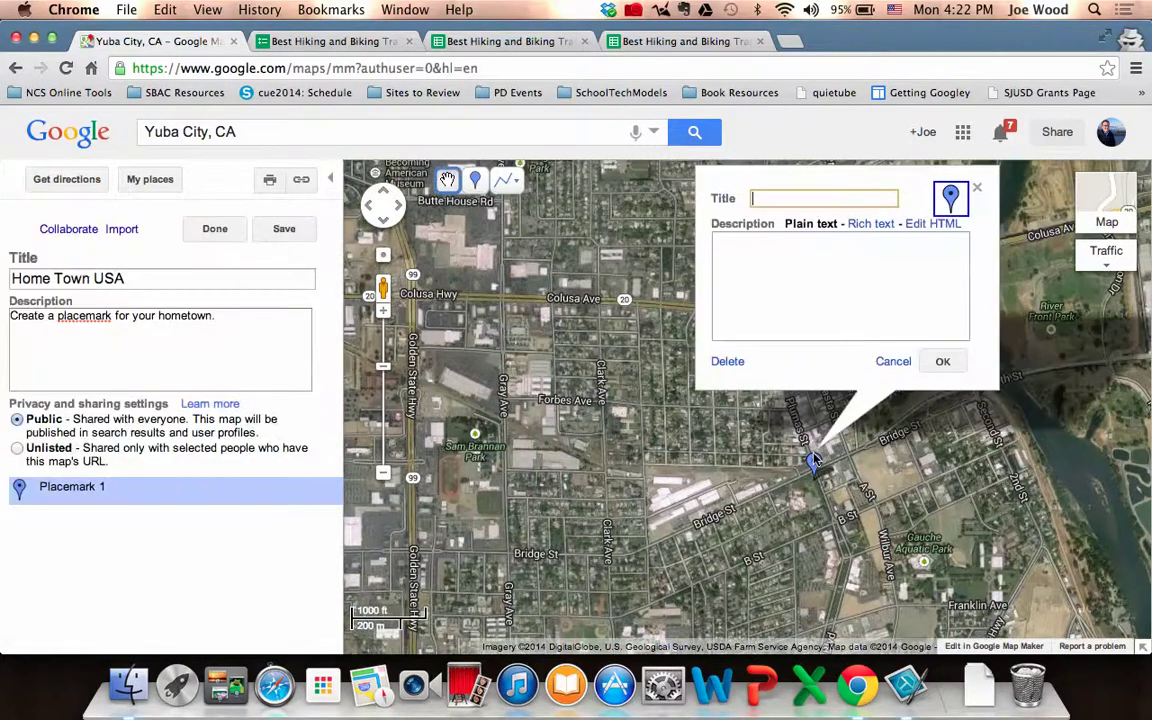
pyautogui.write('Home Town - Joe Wood')
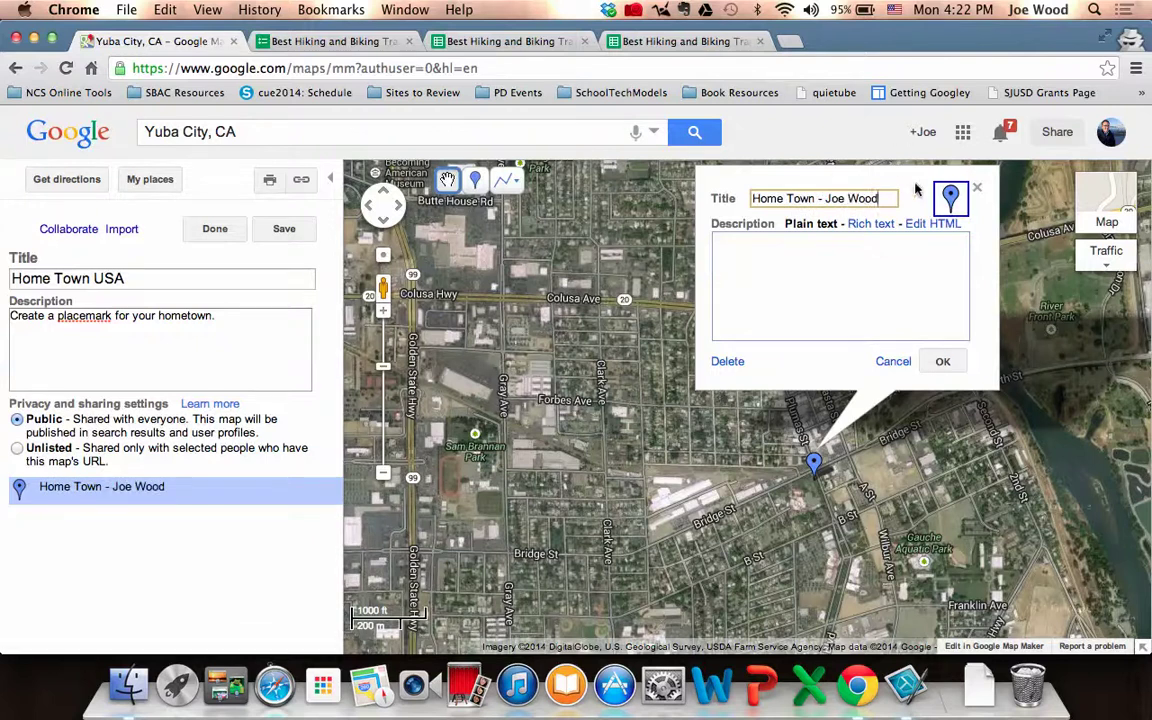
# Change the placemark icon to a yellow pushpin.
pyautogui.click(954, 196)
pyautogui.scroll(-5, 919, 290)
pyautogui.scroll(5, 919, 290)
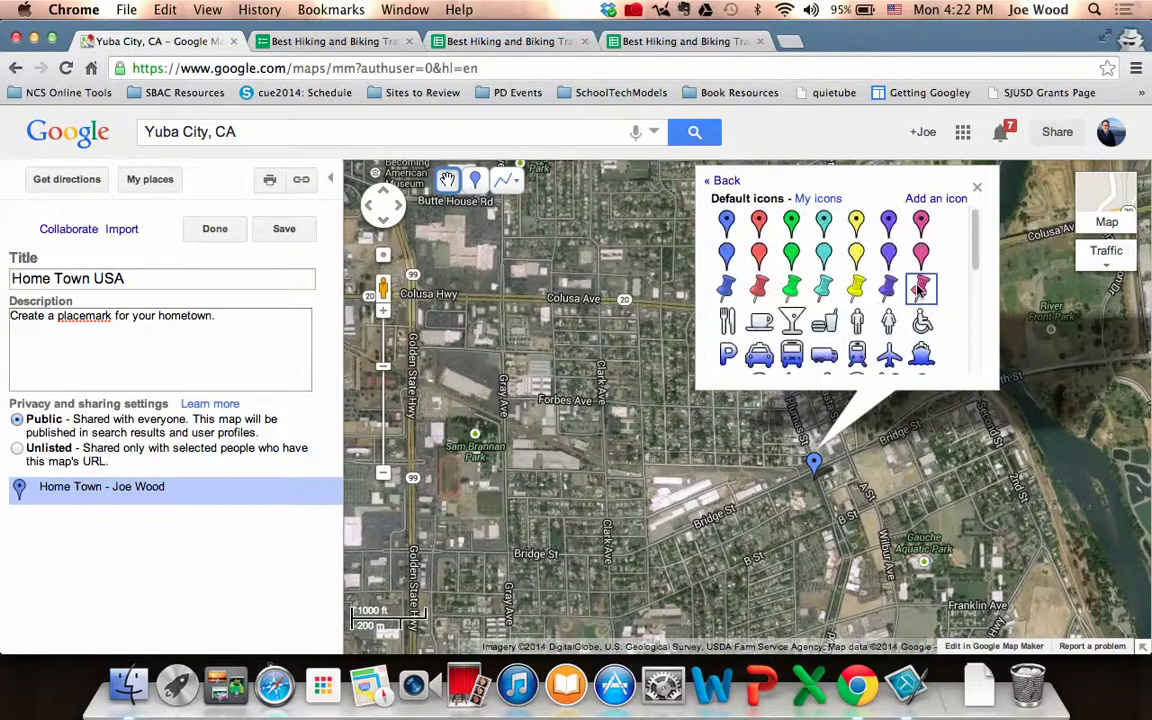
pyautogui.click(856, 288)
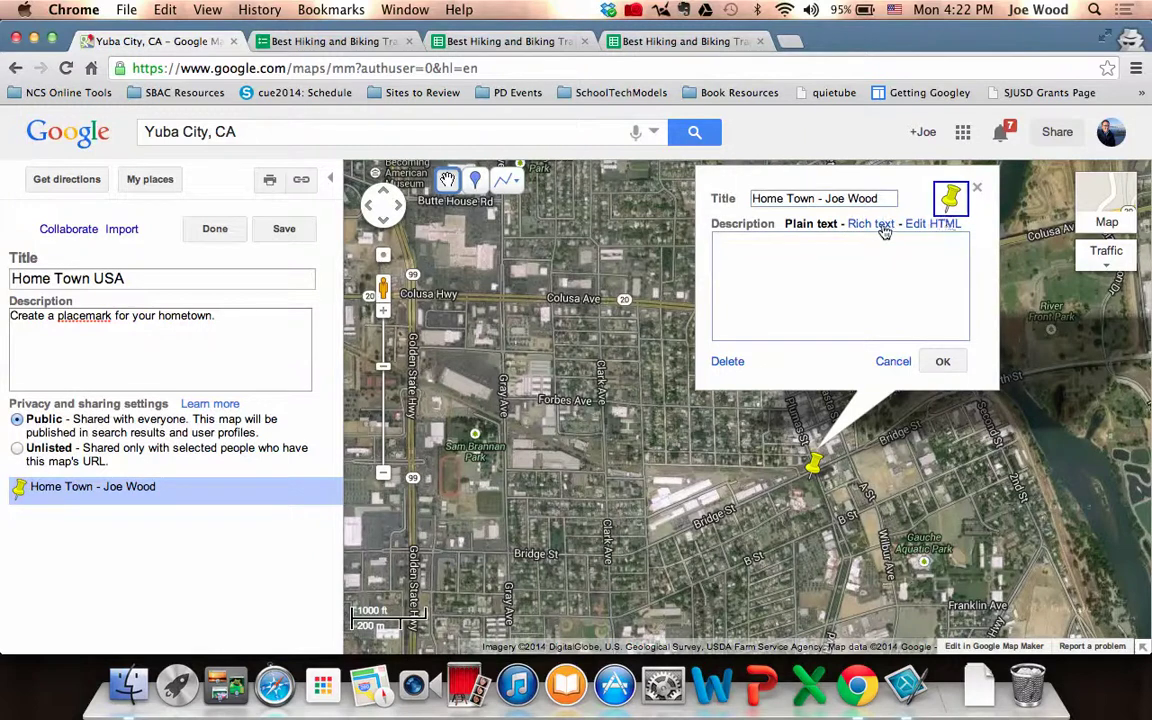
pyautogui.click(808, 249)
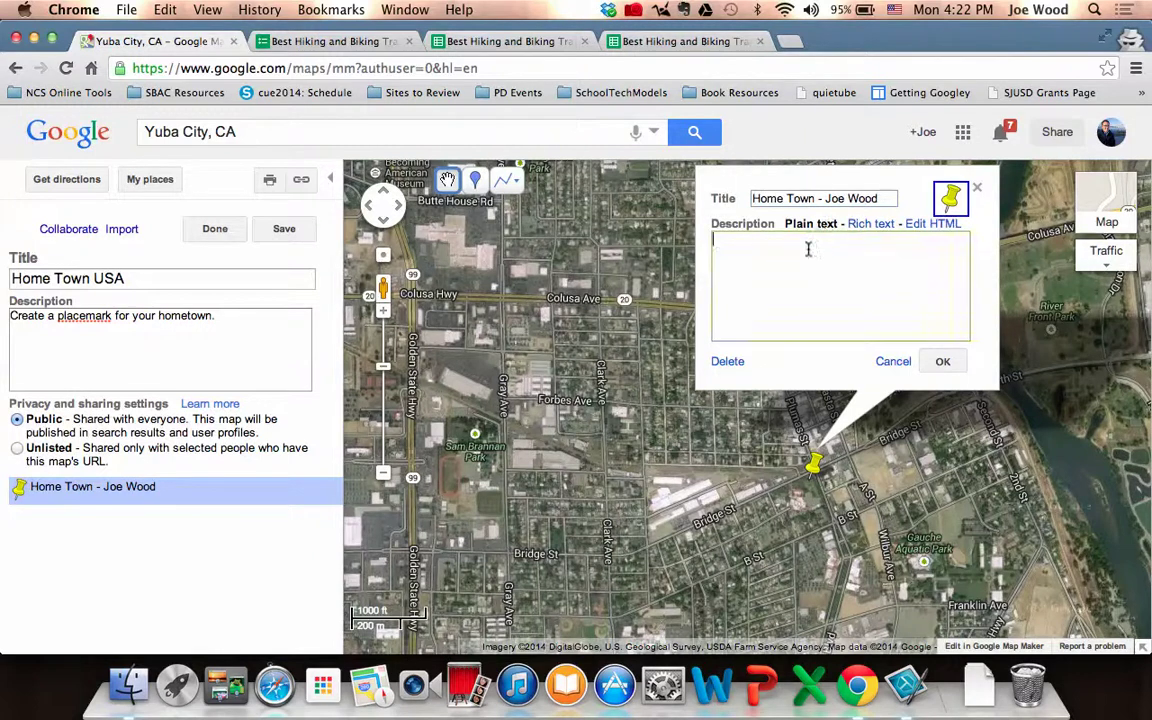
# In rich text mode, type 'I grew up in a small town north of Sacramento.'.
pyautogui.click(872, 224)
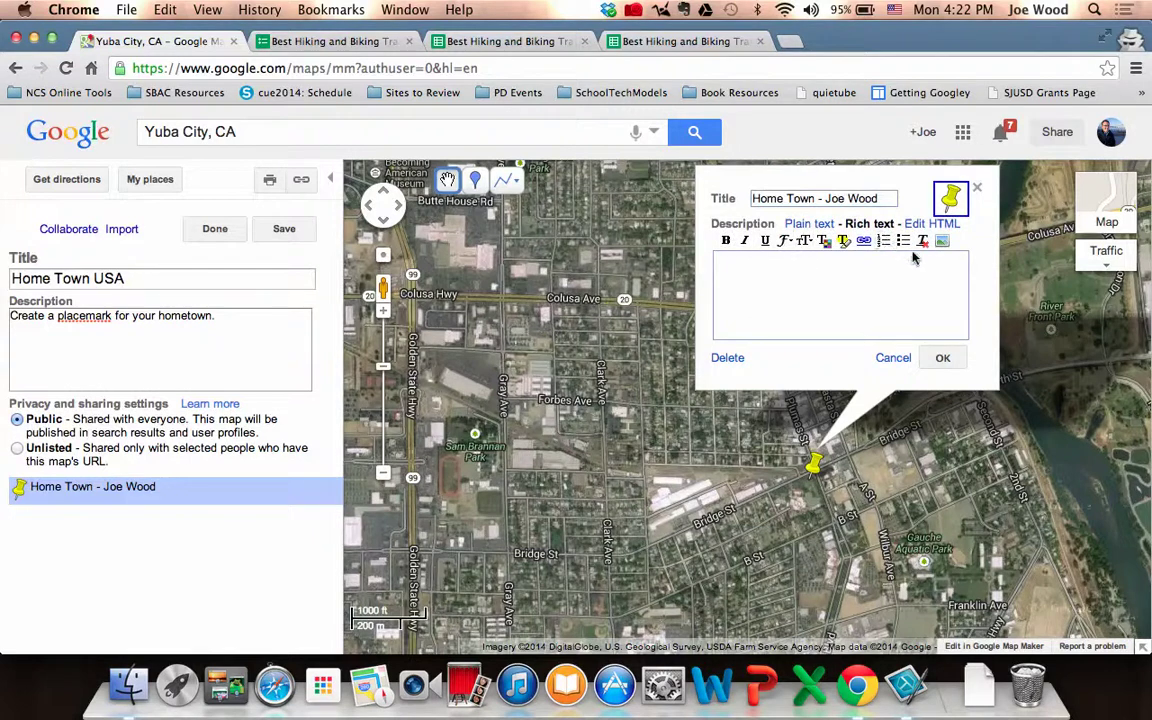
pyautogui.click(805, 260)
pyautogui.write('I grew up in a sma')
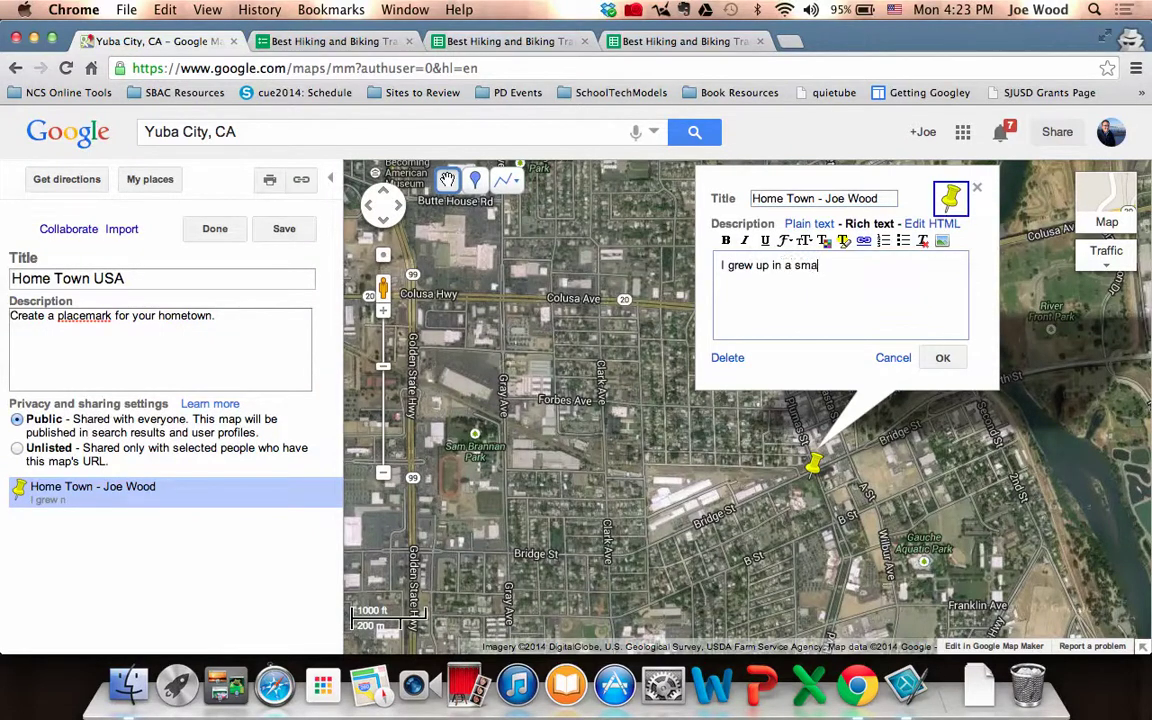
pyautogui.write('ll town n')
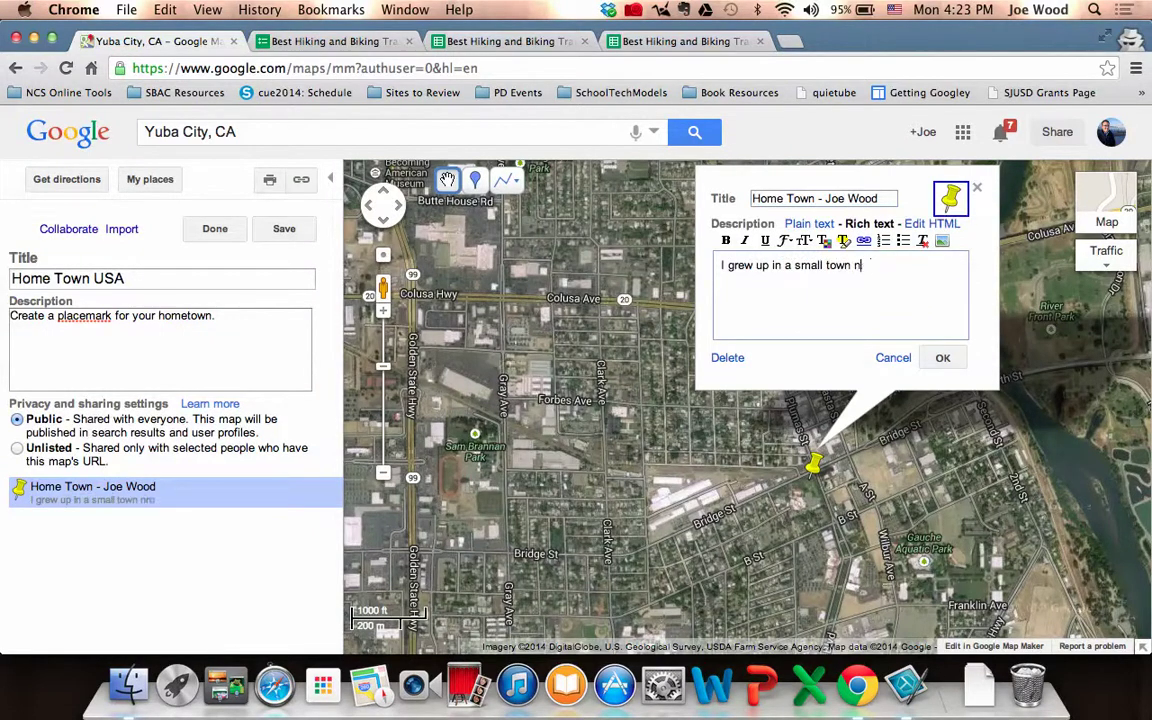
pyautogui.write('orth of Sacramenot')
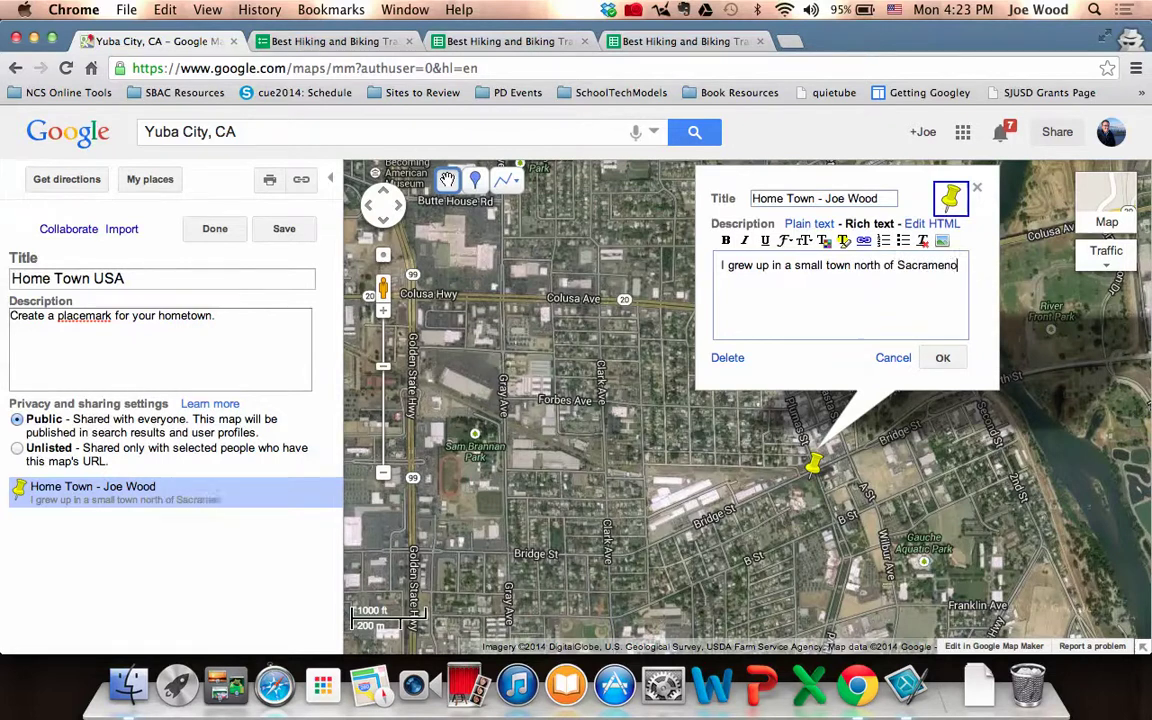
pyautogui.press('BackSpace')
pyautogui.press('BackSpace')
pyautogui.write('to...')
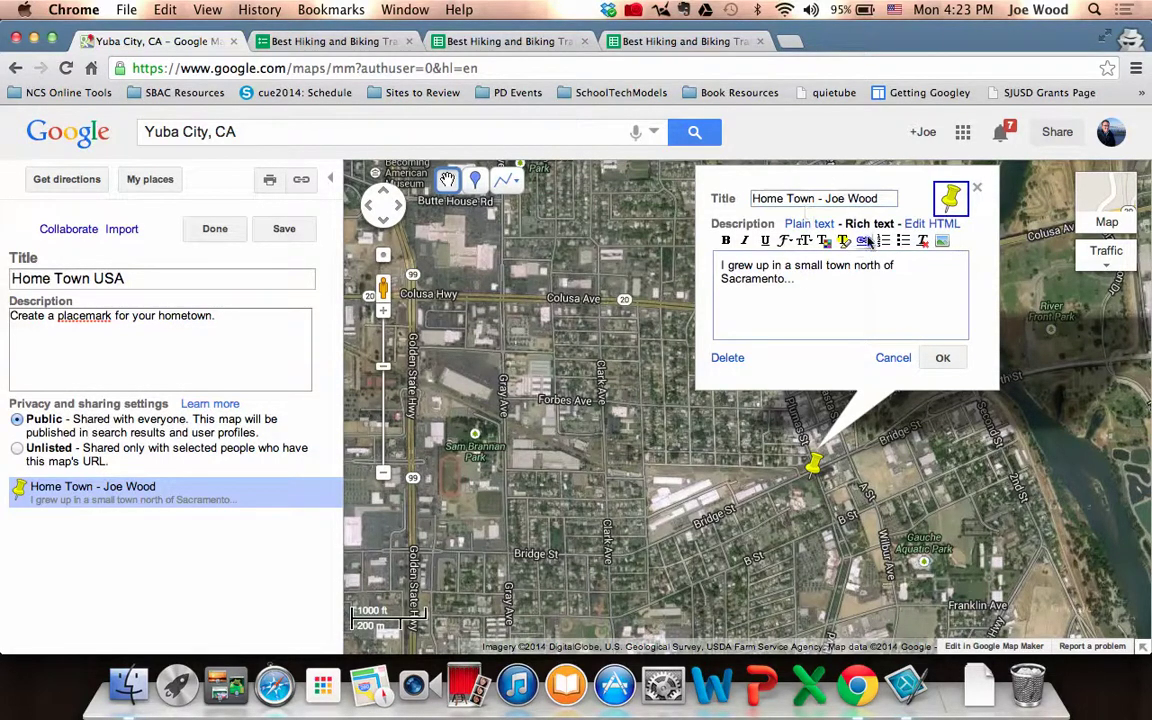
# Browse the font, size and colour menus, then select 'Sacramento' to add a link.
pyautogui.click(784, 241)
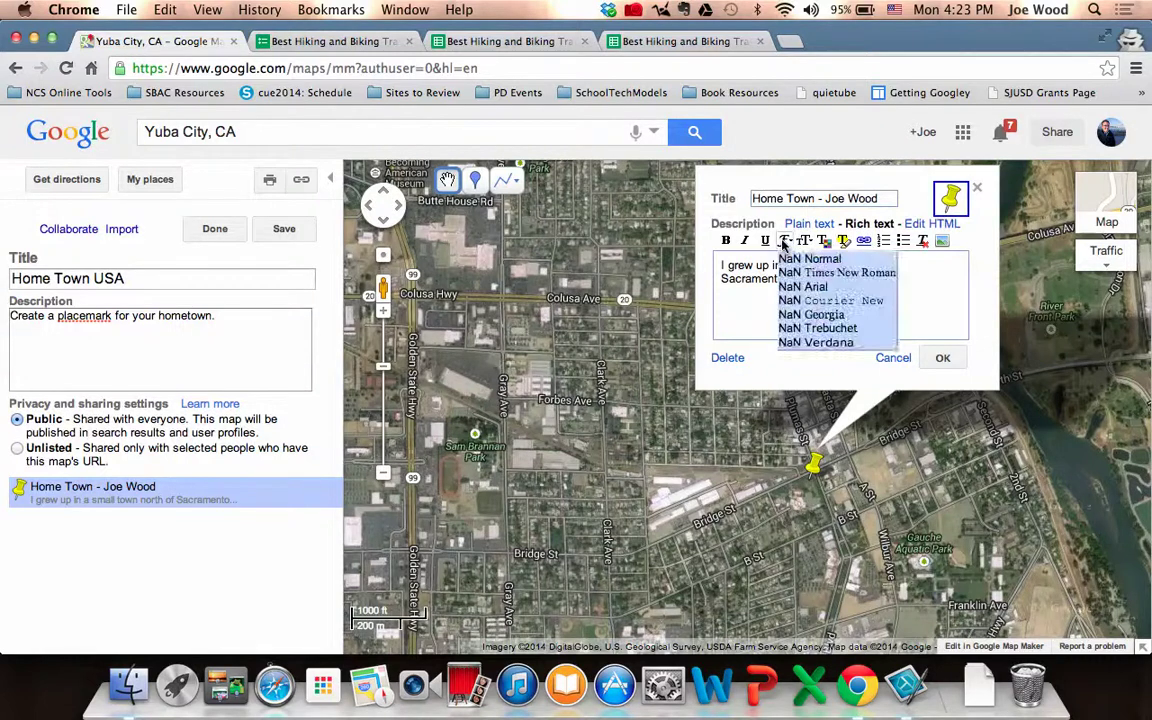
pyautogui.click(804, 241)
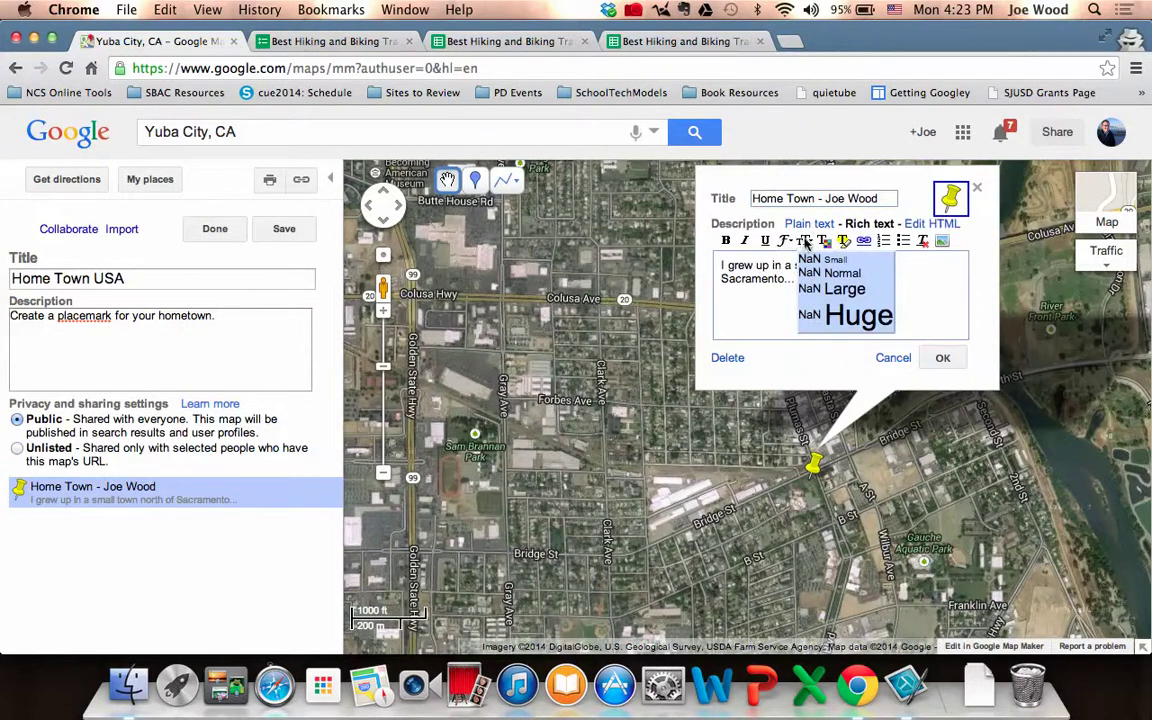
pyautogui.click(825, 241)
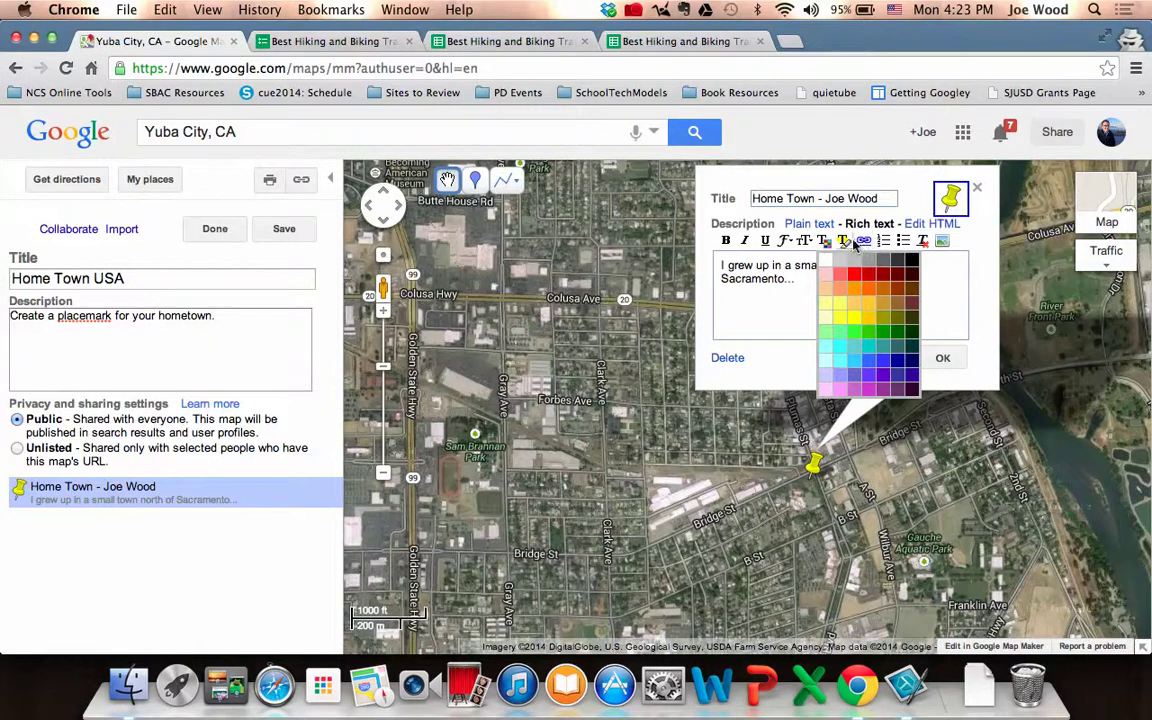
pyautogui.click(865, 241)
pyautogui.press('Return')
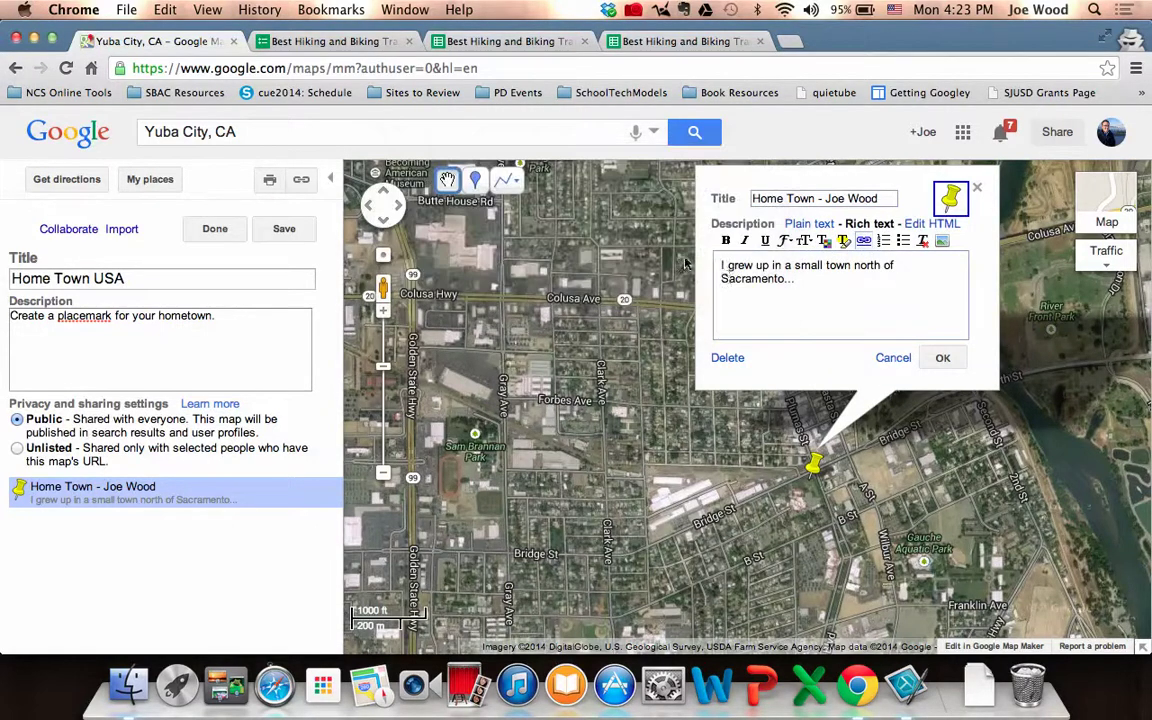
pyautogui.moveTo(722, 278); pyautogui.dragTo(783, 279)
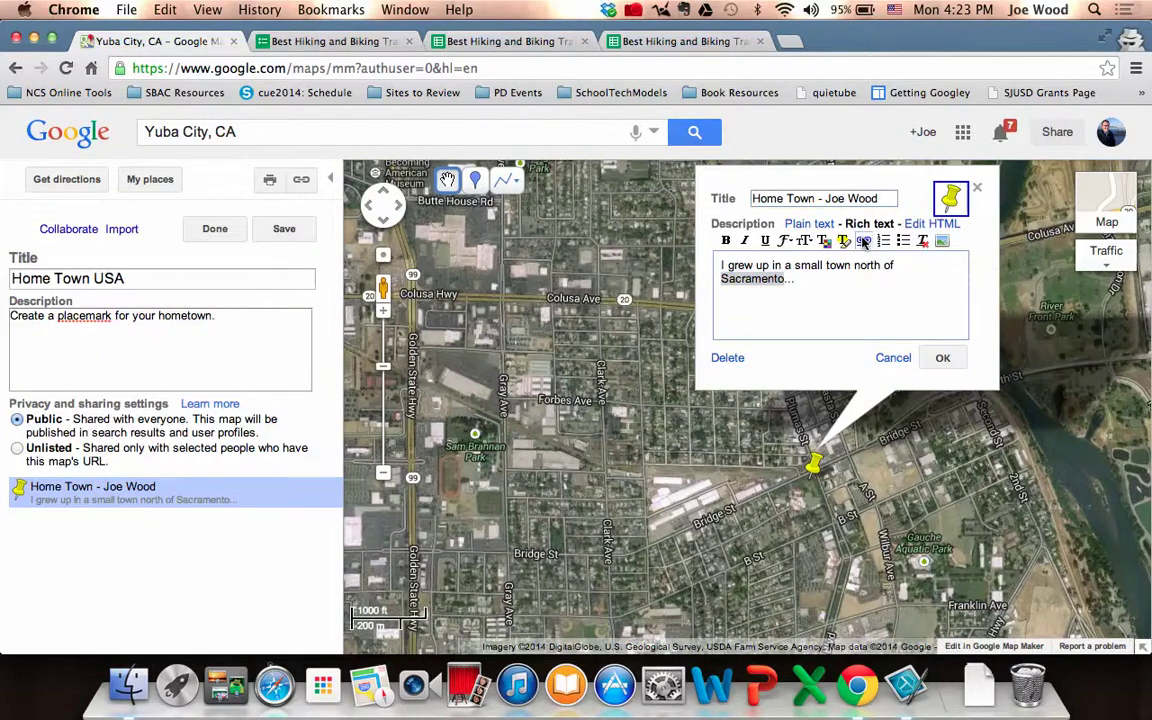
pyautogui.click(865, 241)
# Cancel the link and image insertions, then save the placemark balloon with OK.
pyautogui.click(626, 265)
pyautogui.click(950, 240)
pyautogui.click(940, 242)
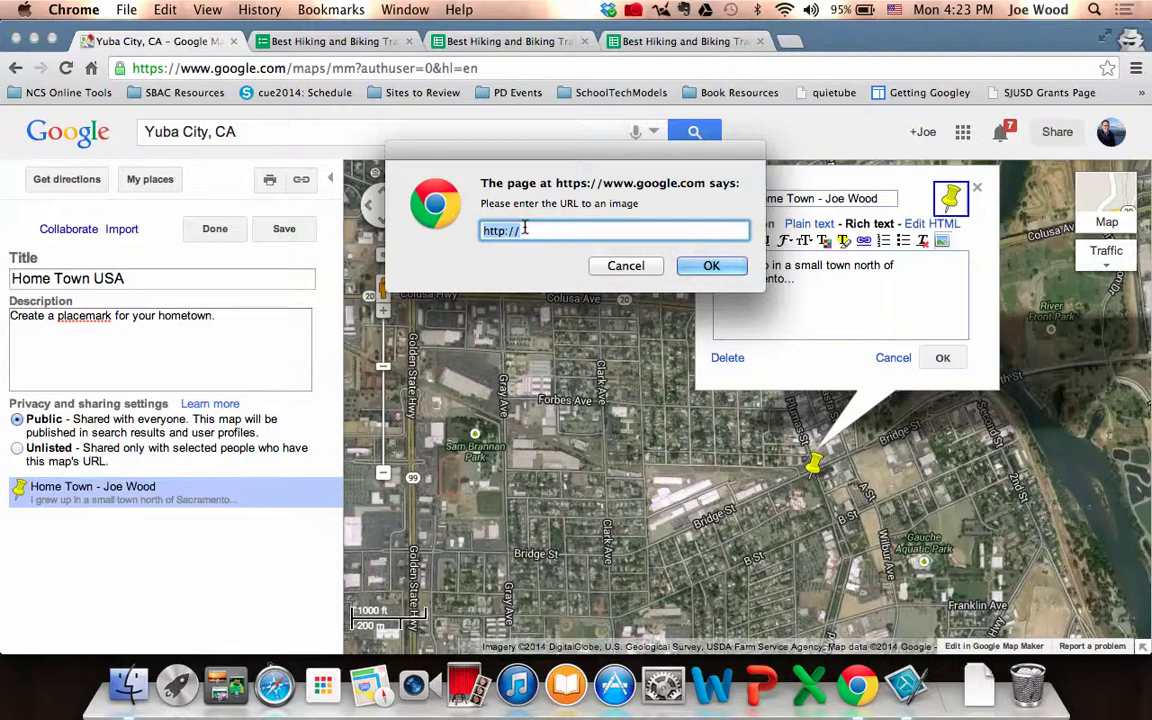
pyautogui.click(624, 265)
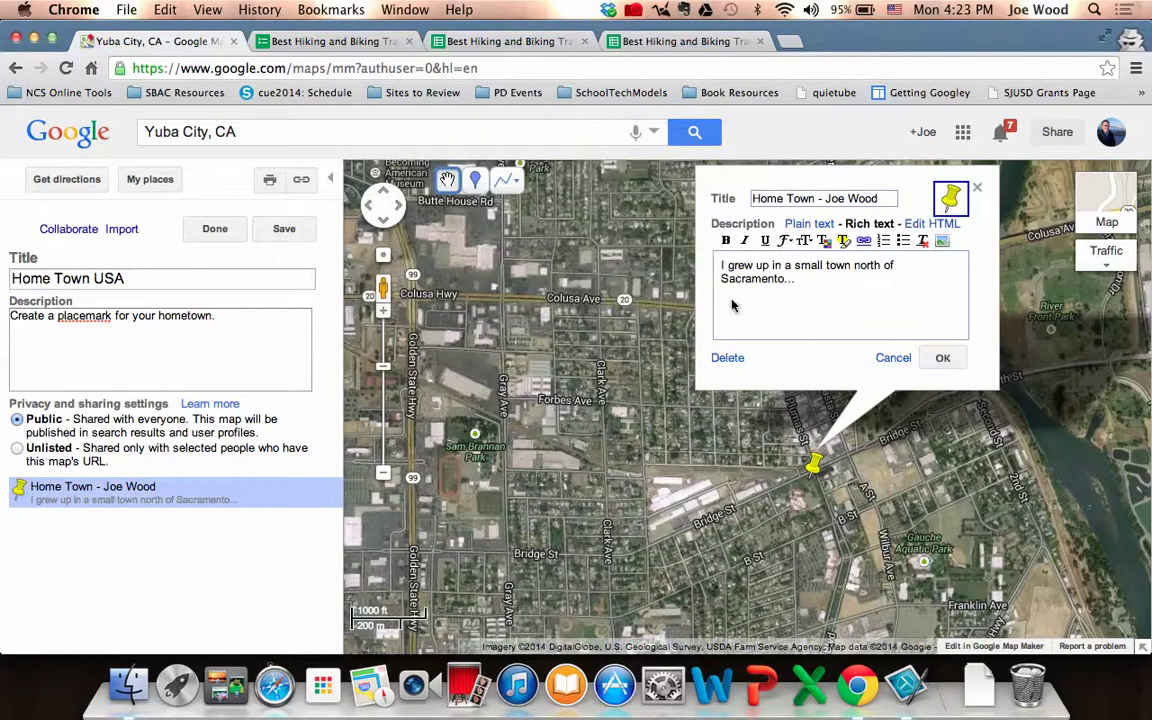
pyautogui.click(941, 357)
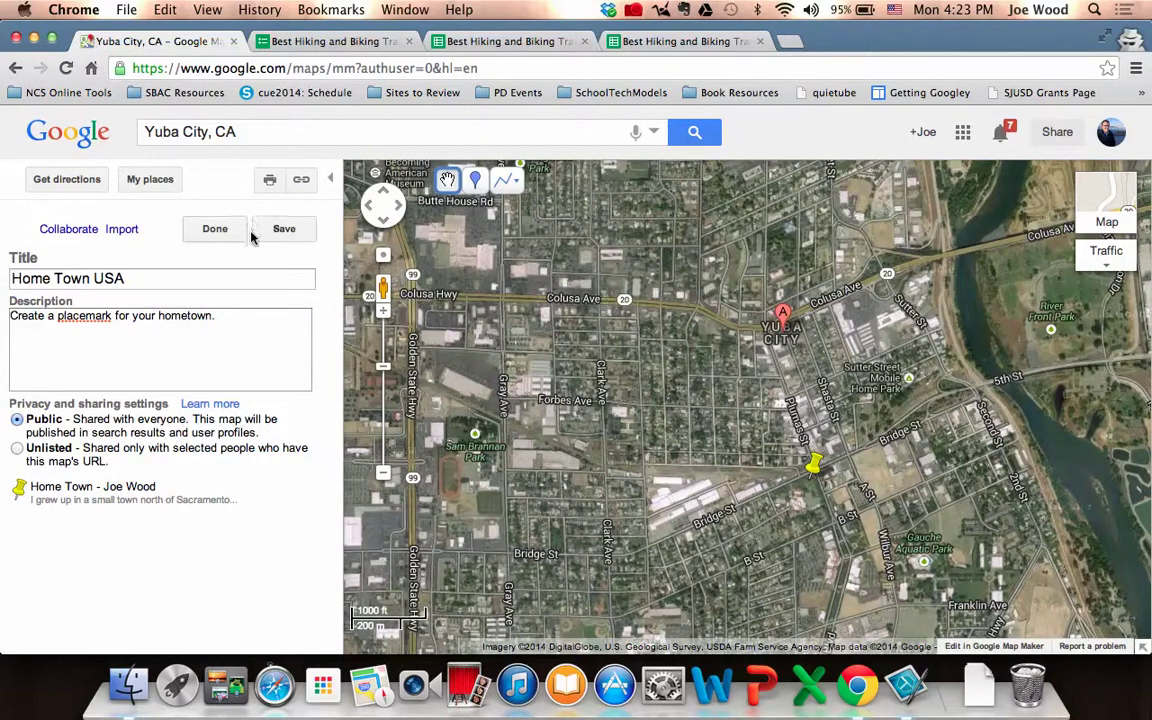
# Finish editing and enable 'Allow anyone to edit this map' in the Collaborate settings.
pyautogui.click(215, 229)
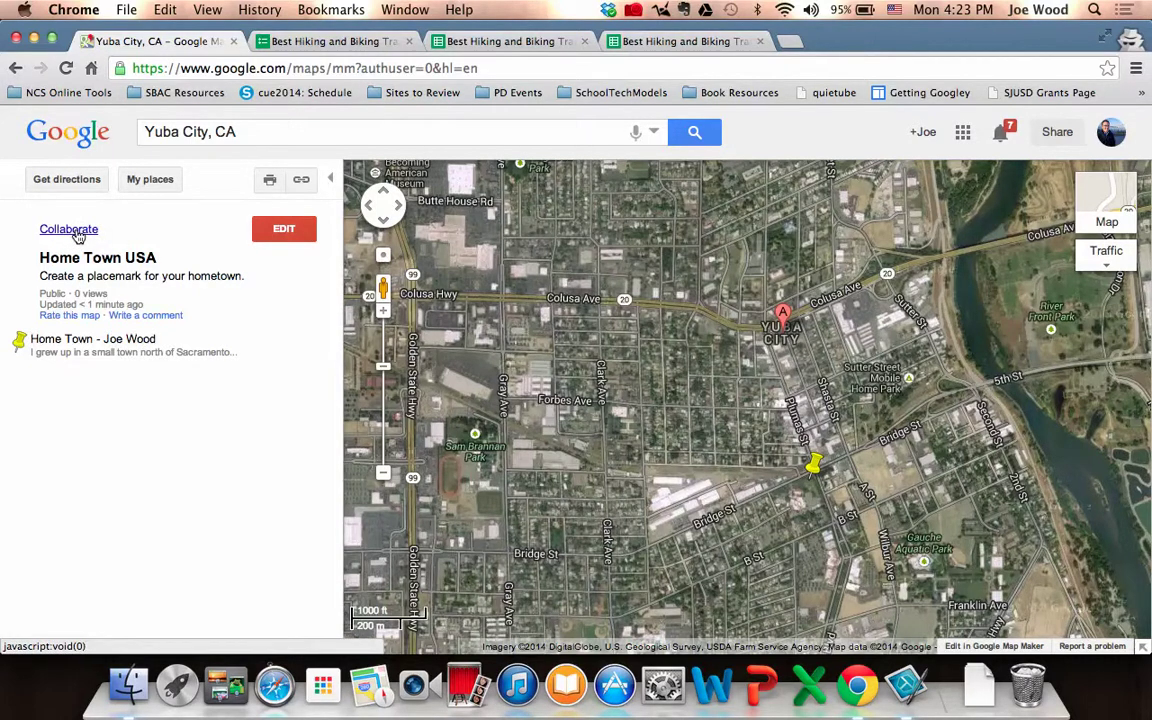
pyautogui.click(79, 233)
pyautogui.click(275, 267)
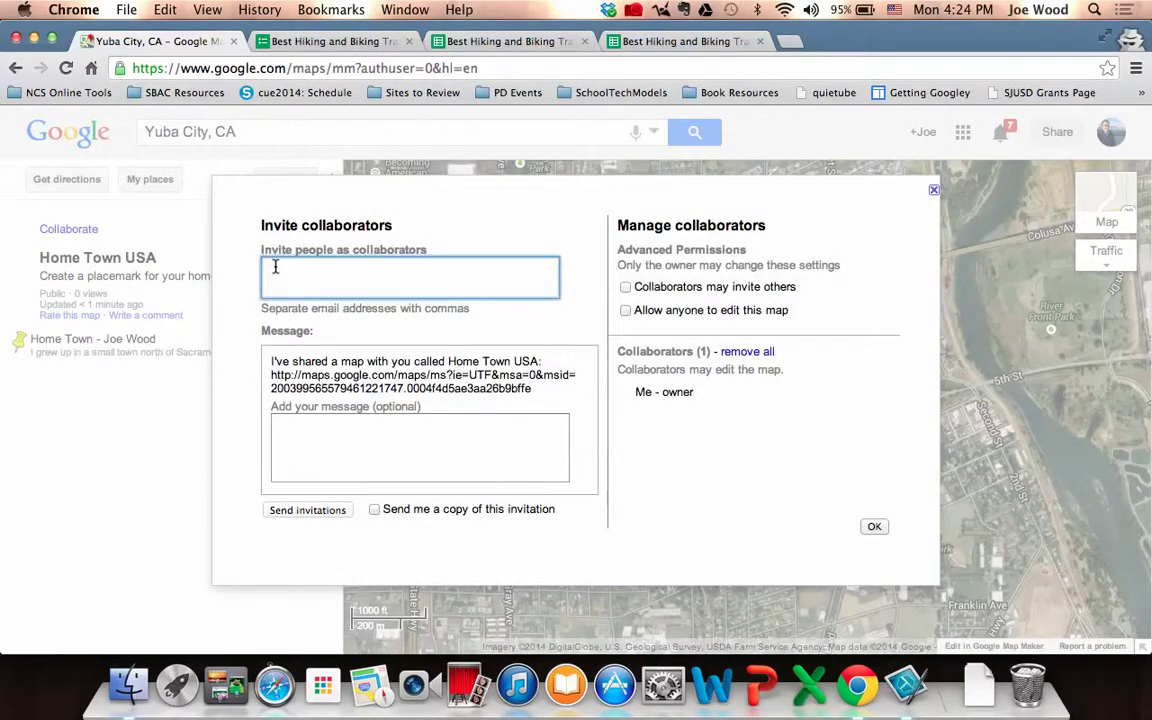
pyautogui.click(626, 311)
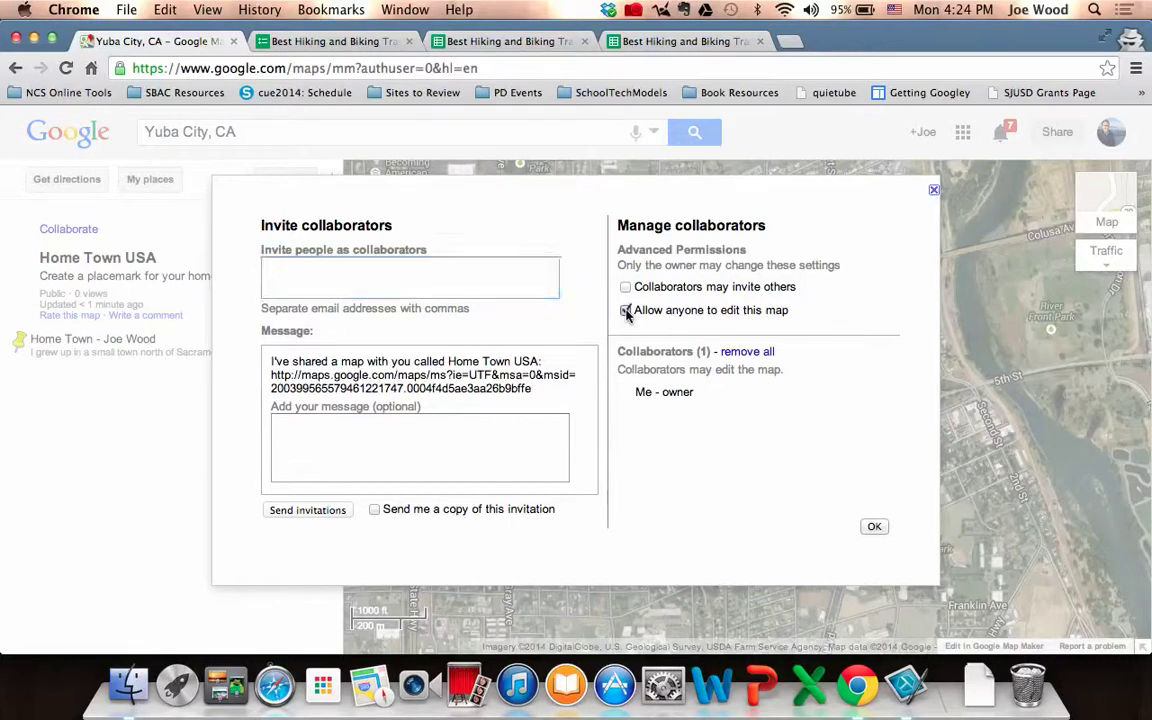
pyautogui.click(874, 526)
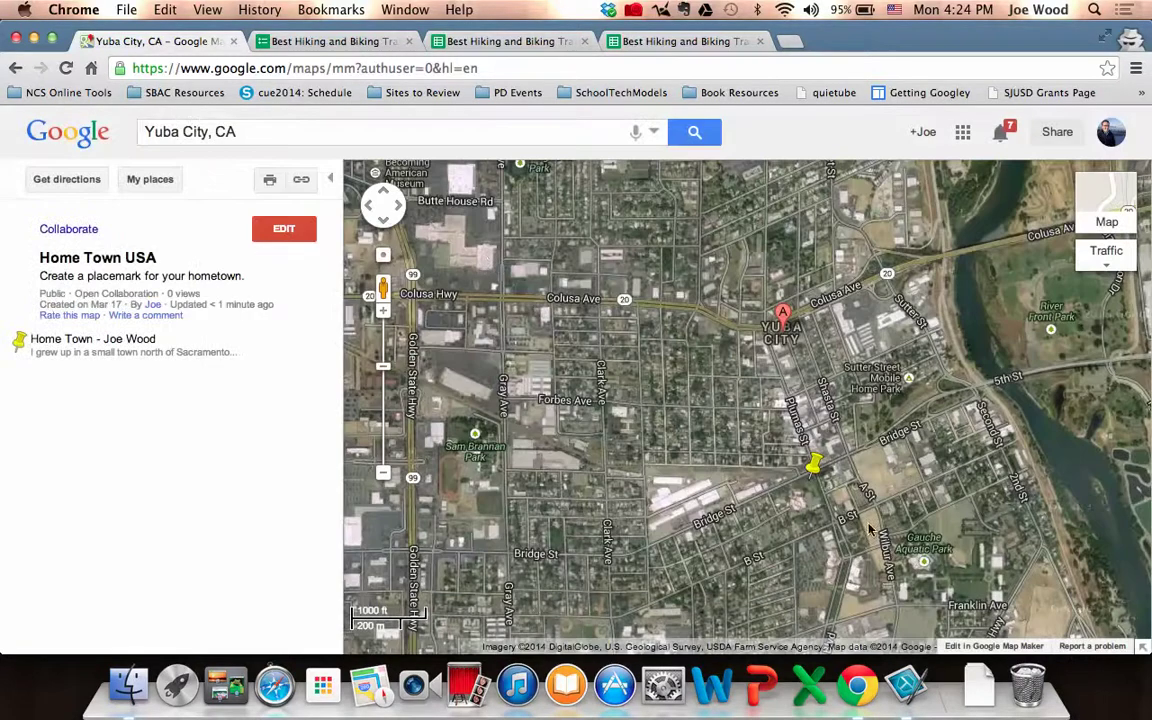
pyautogui.click(301, 180)
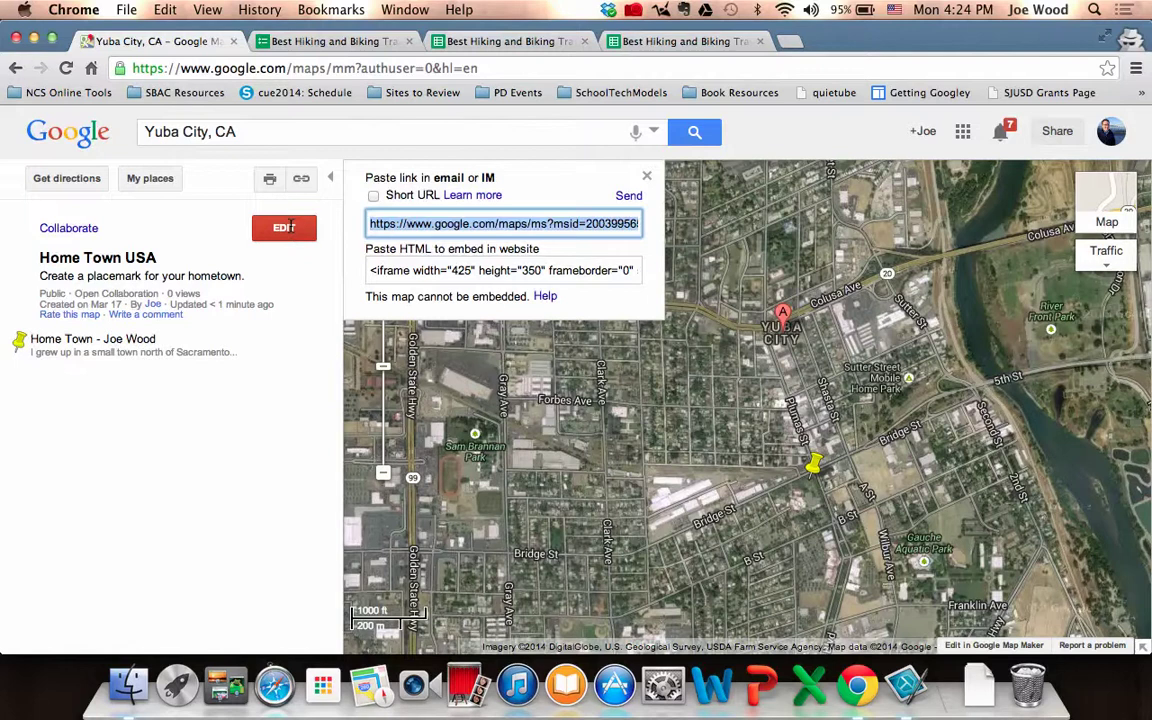
pyautogui.click(647, 176)
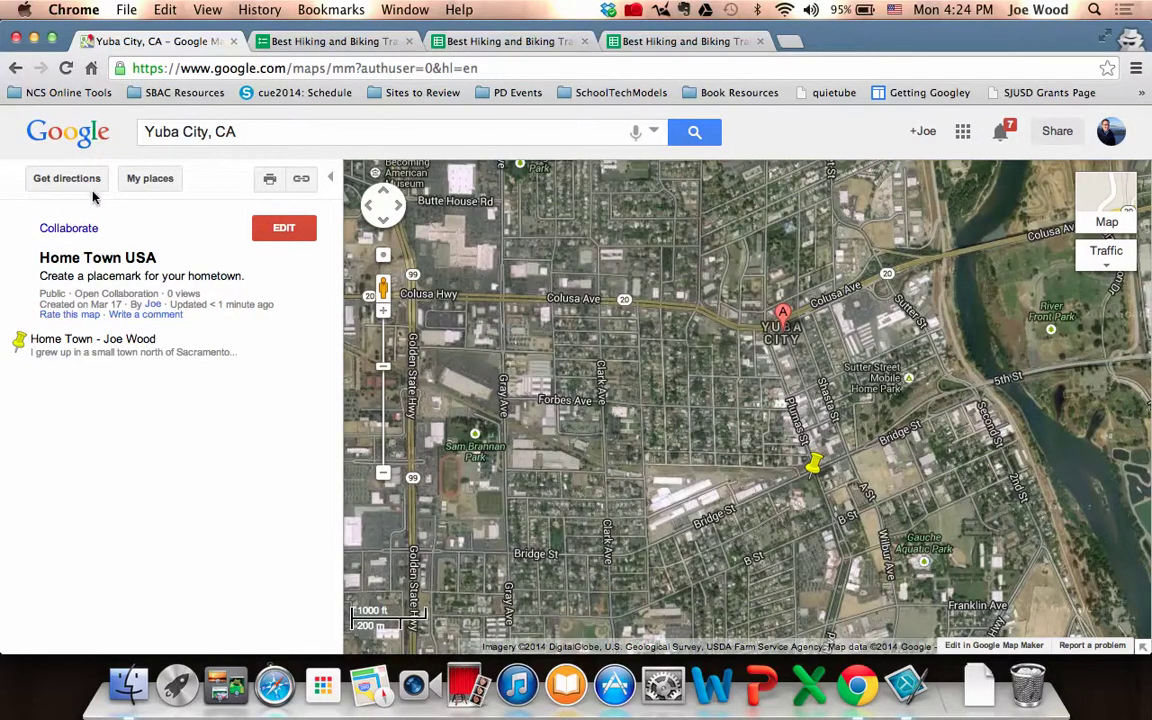
pyautogui.click(242, 70)
# Go to maps.google, open My Places from the gear menu and choose CREATE MAP.
pyautogui.write('maps.go')
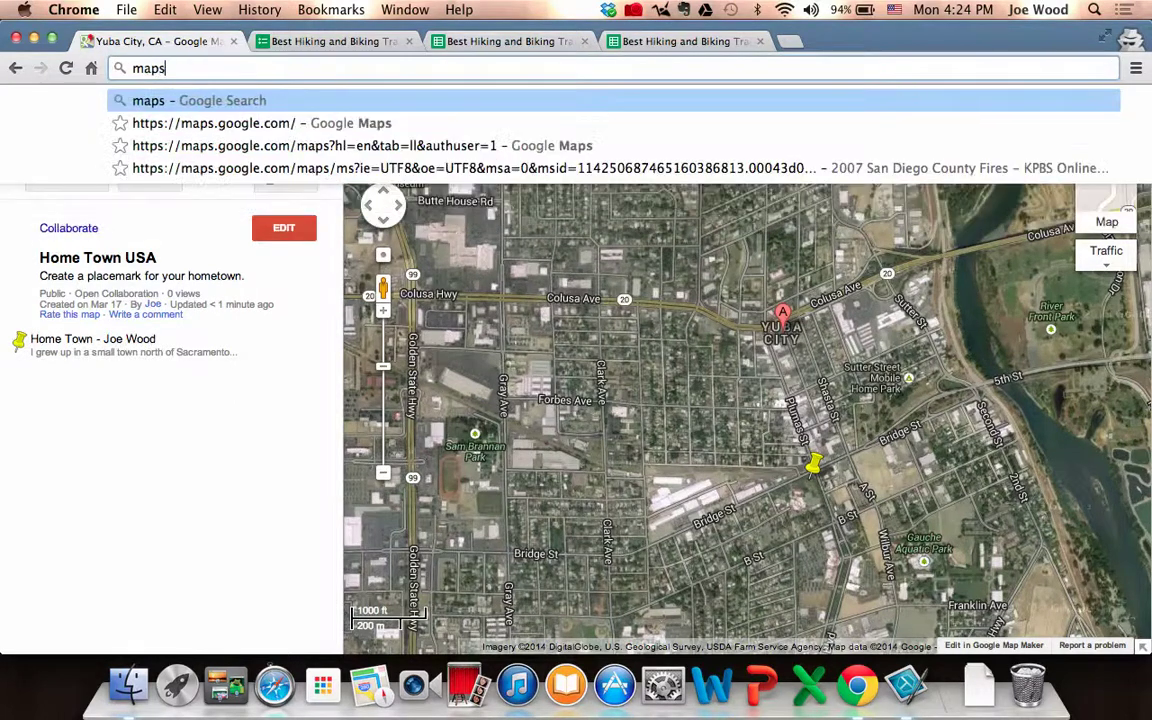
pyautogui.write('ogle.')
pyautogui.press('Return')
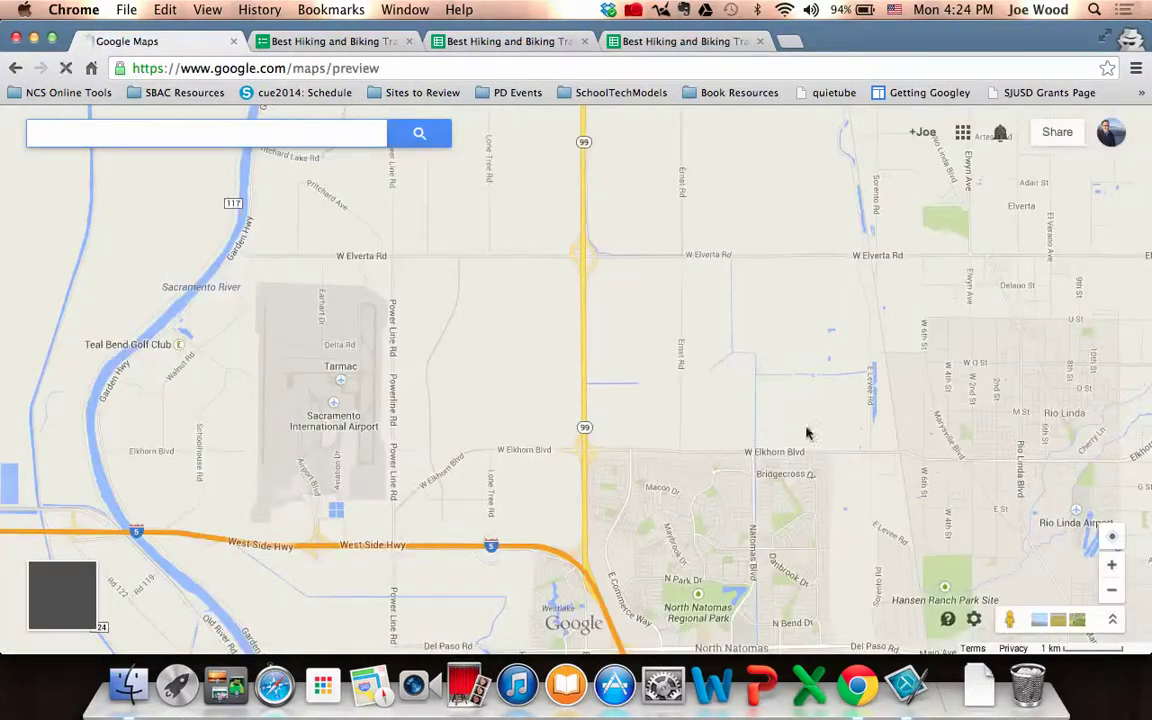
pyautogui.click(974, 622)
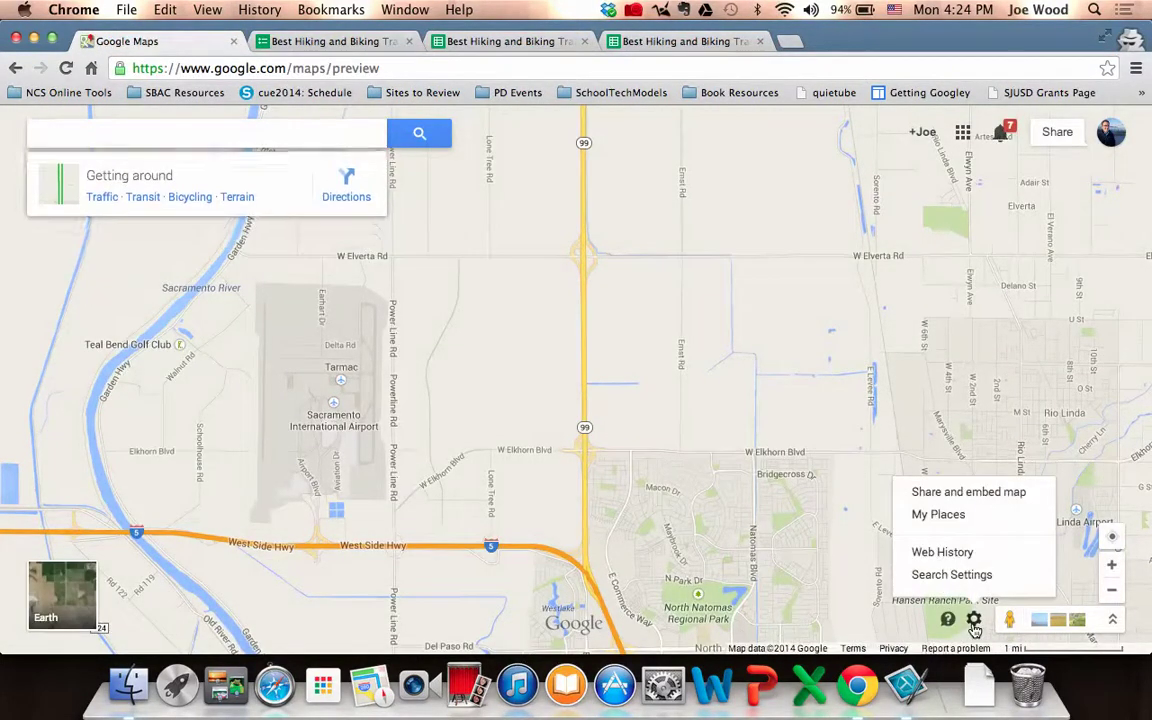
pyautogui.click(940, 514)
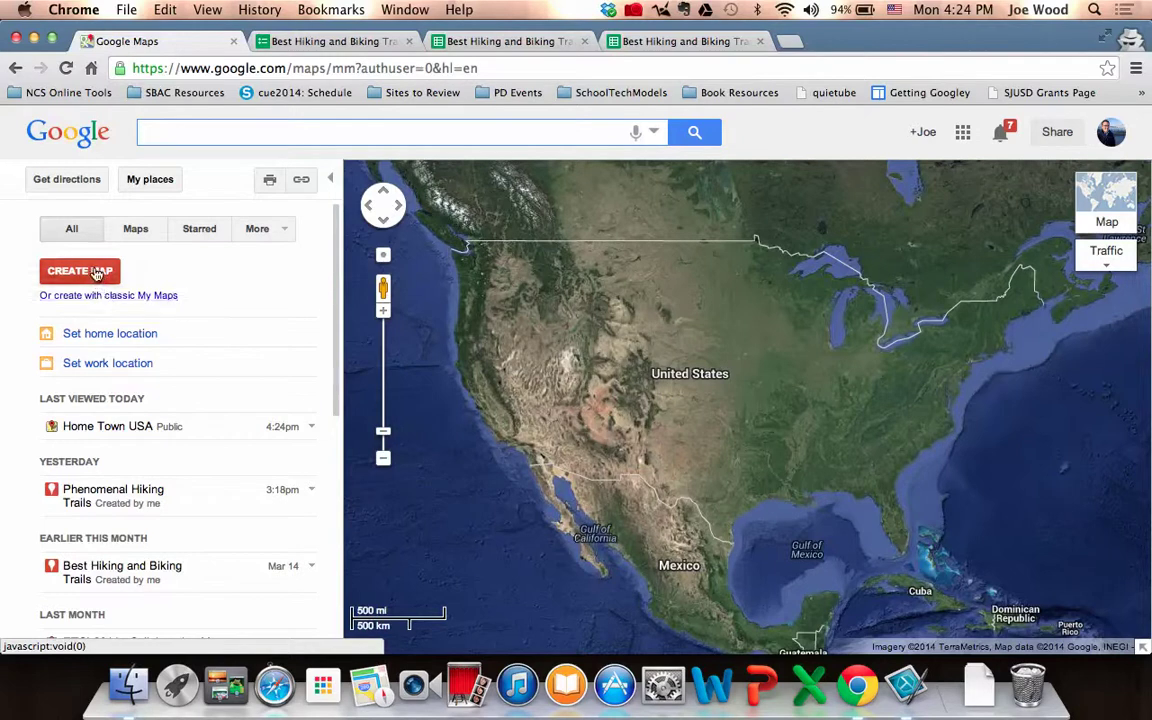
pyautogui.click(95, 273)
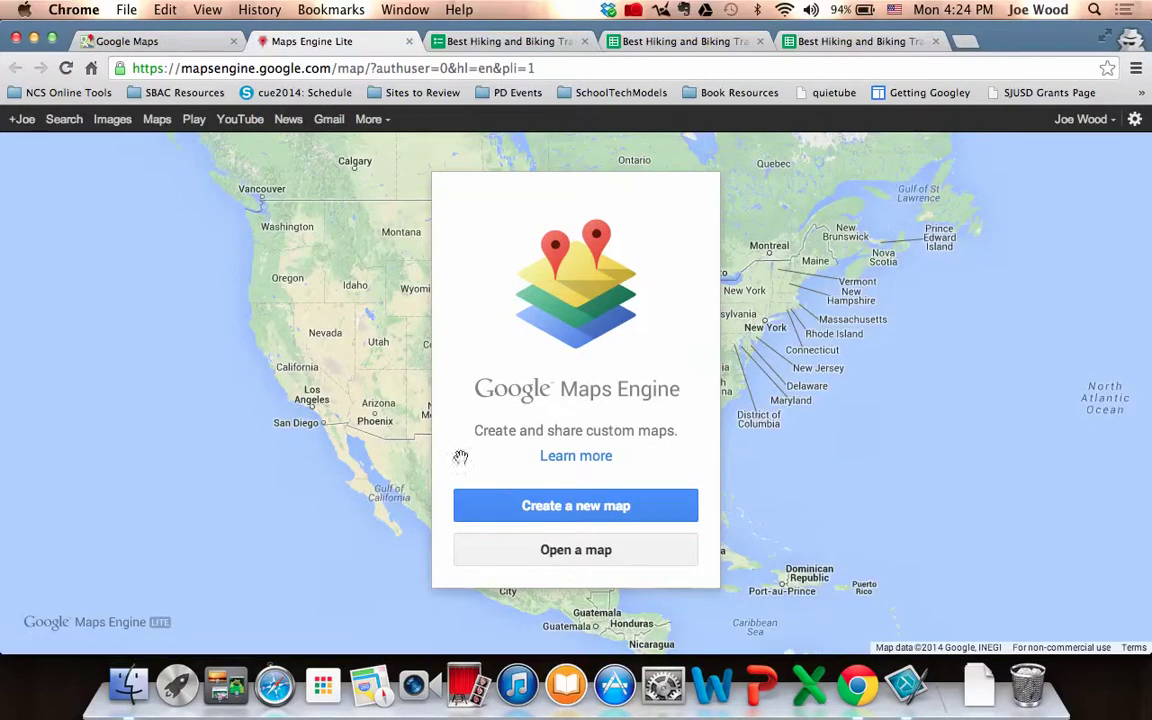
# Create a blank Untitled map in Maps Engine Lite, then view the trail suggestion form.
pyautogui.click(592, 510)
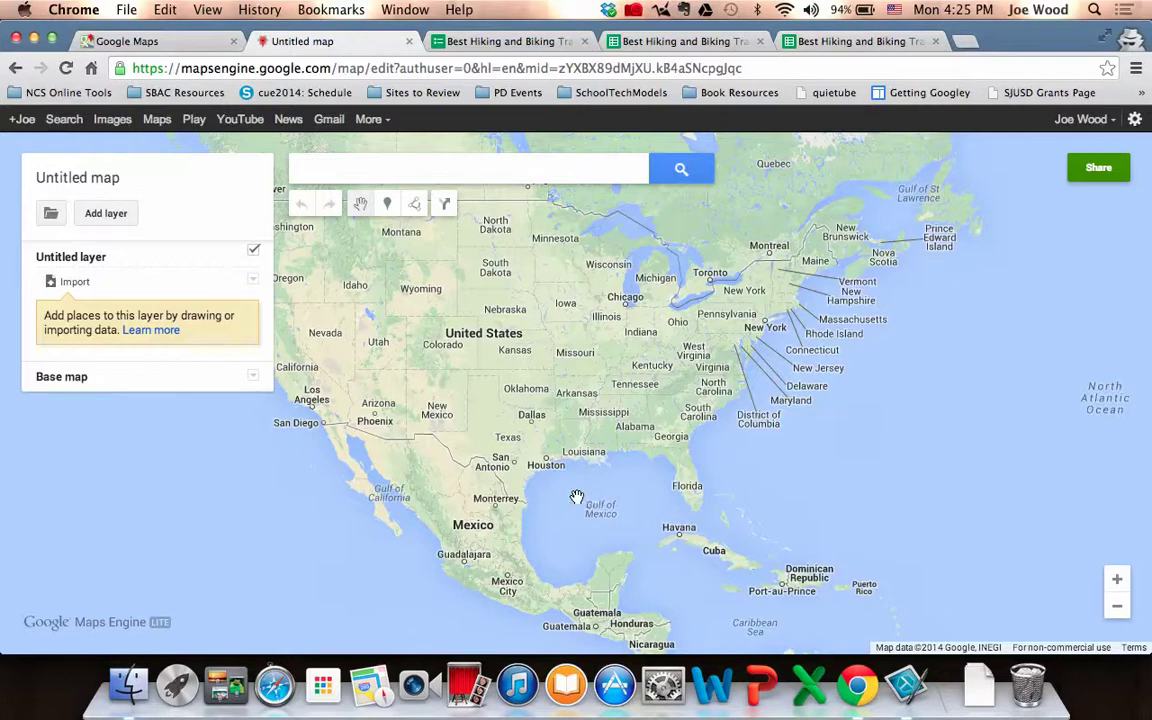
pyautogui.click(524, 45)
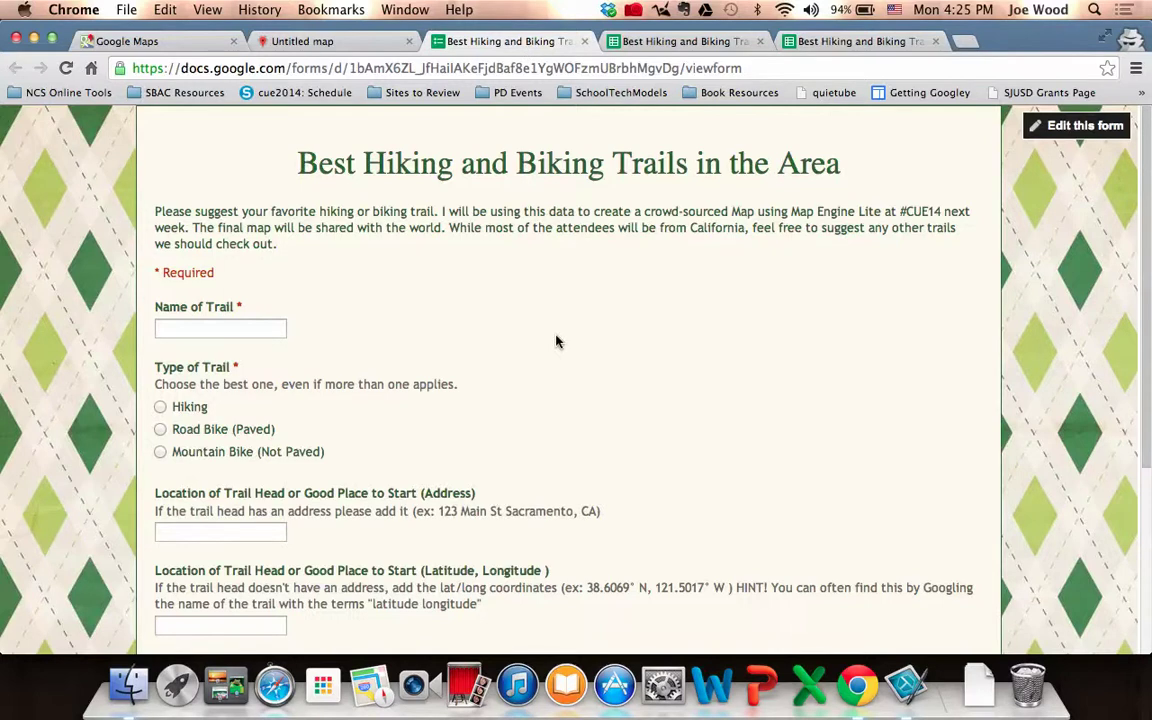
# Scroll through the trail form's questions down to Submit and back up.
pyautogui.scroll(-3, 557, 342)
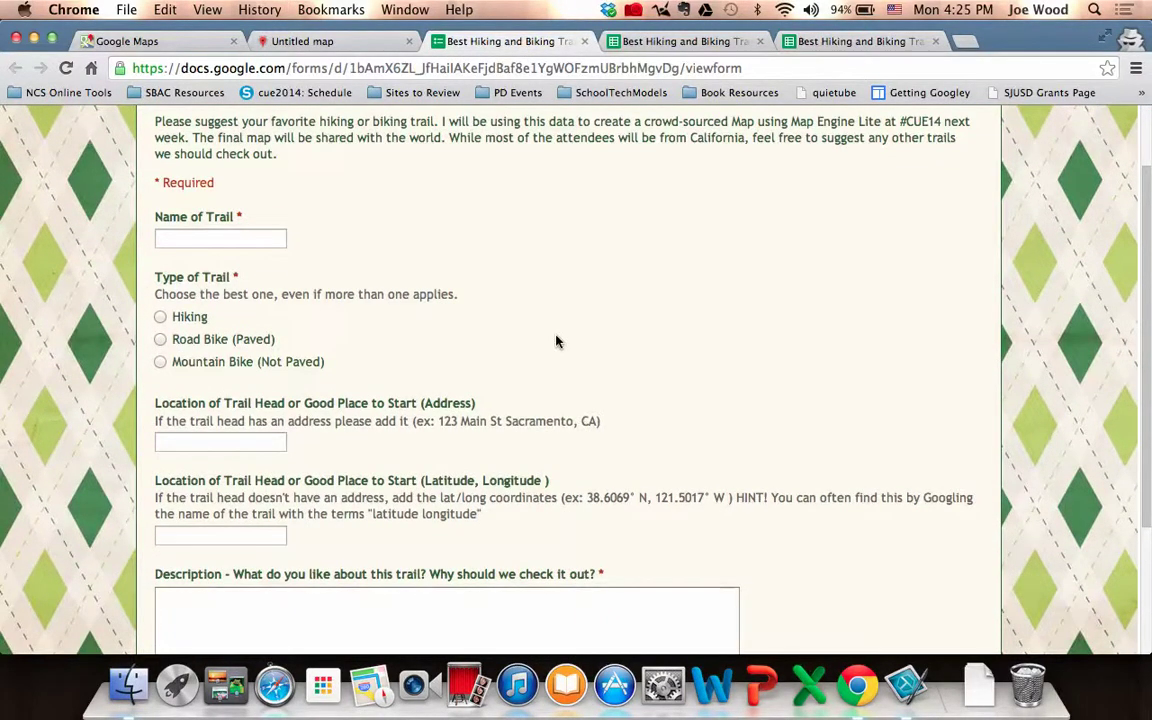
pyautogui.scroll(-2, 557, 342)
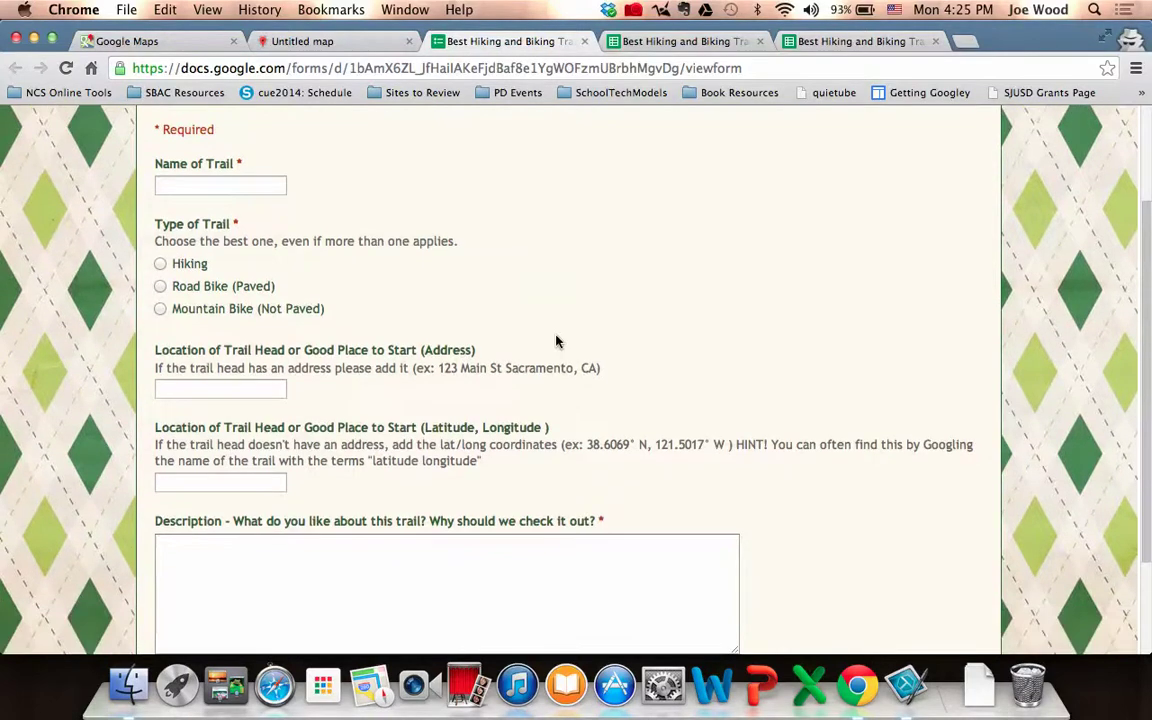
pyautogui.scroll(-3, 557, 342)
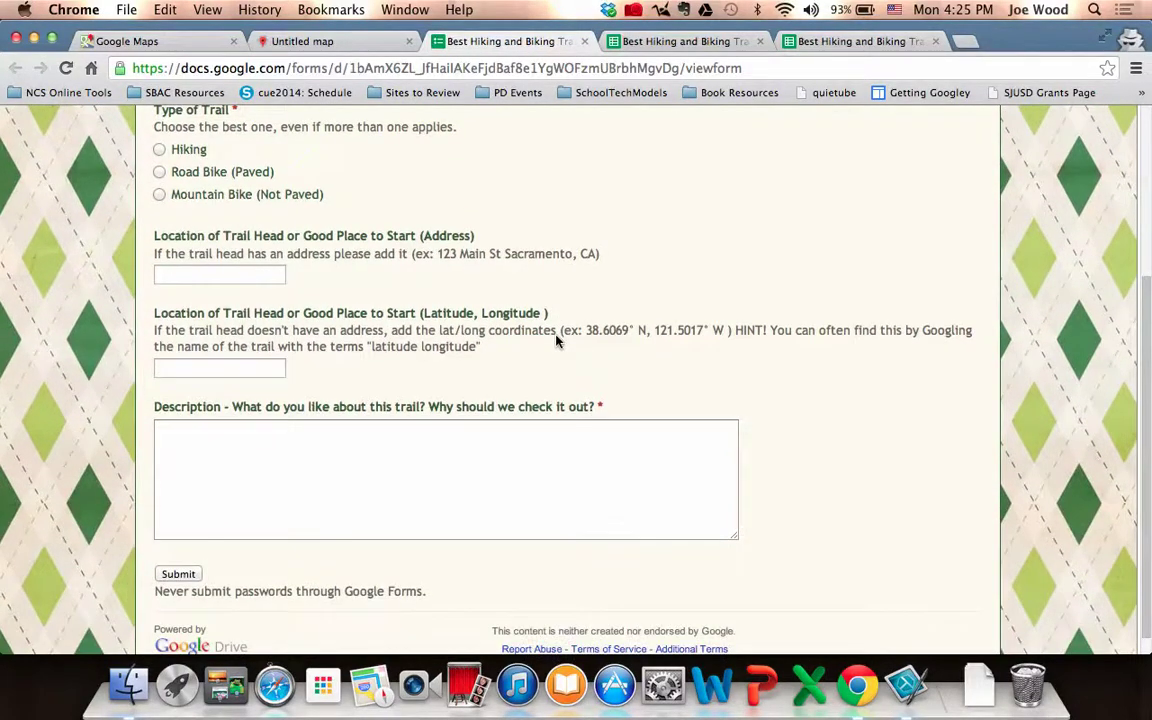
pyautogui.scroll(-1, 557, 342)
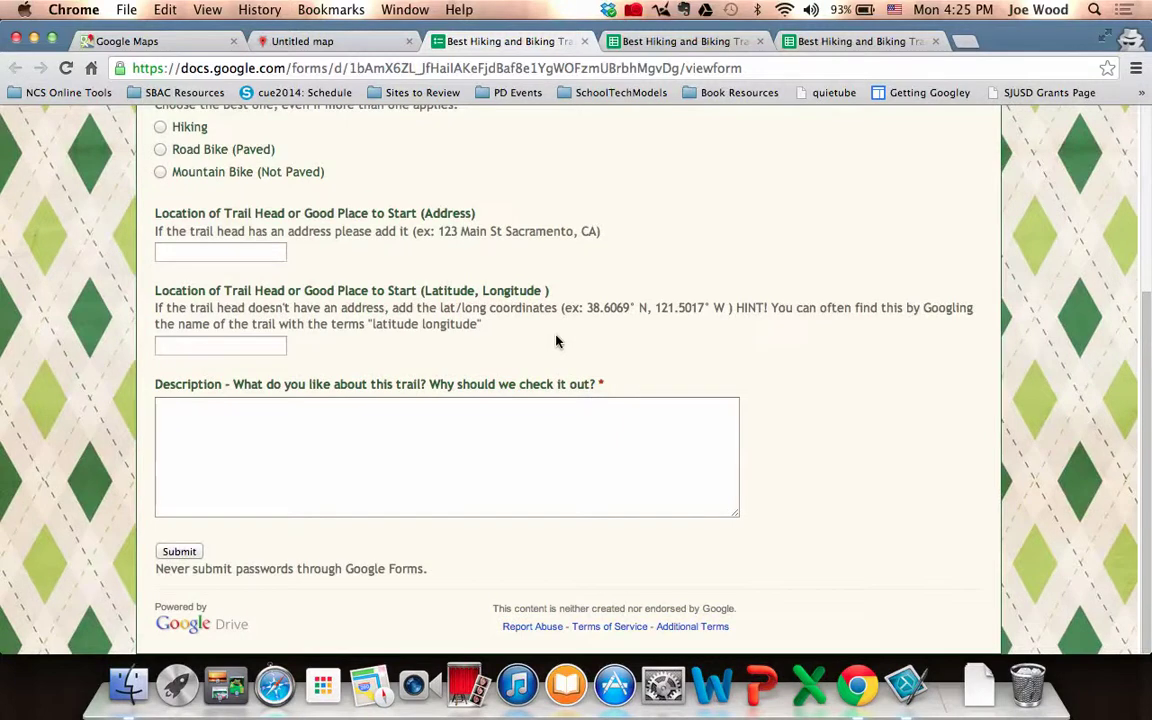
pyautogui.scroll(4, 557, 342)
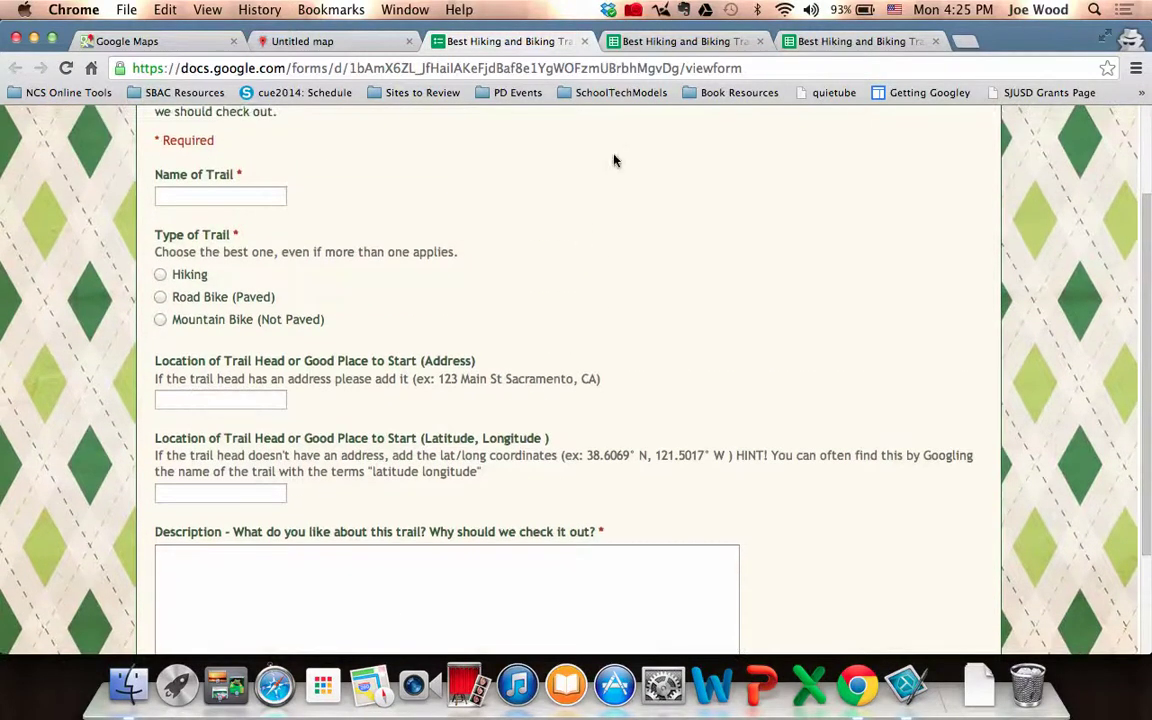
# View the responses spreadsheet and inspect the empty cell E2.
pyautogui.click(653, 41)
pyautogui.scroll(-2, 504, 432)
pyautogui.scroll(2, 504, 432)
pyautogui.click(504, 432)
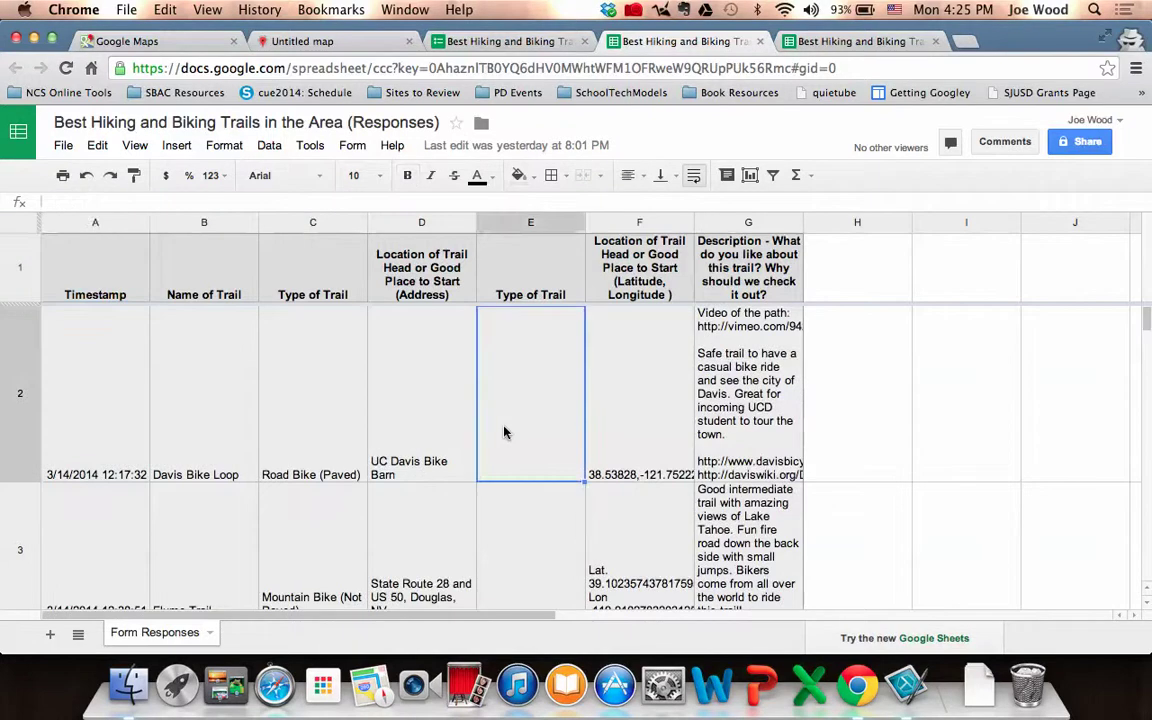
pyautogui.click(122, 431)
pyautogui.click(201, 390)
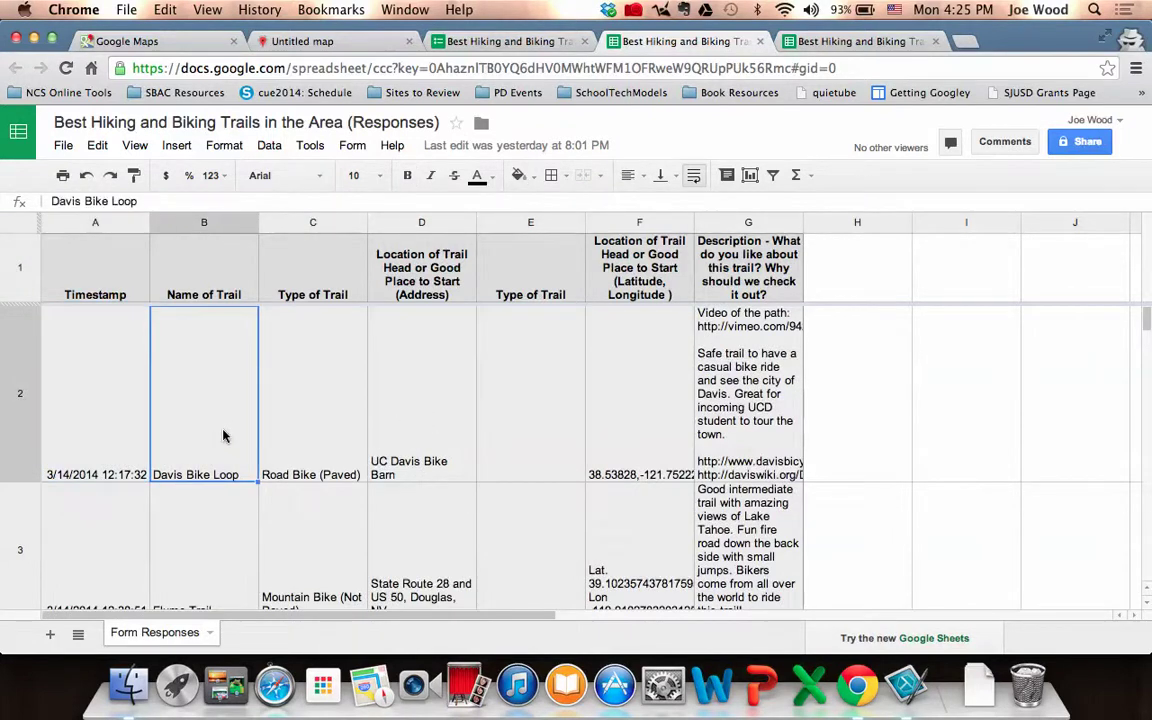
pyautogui.click(307, 448)
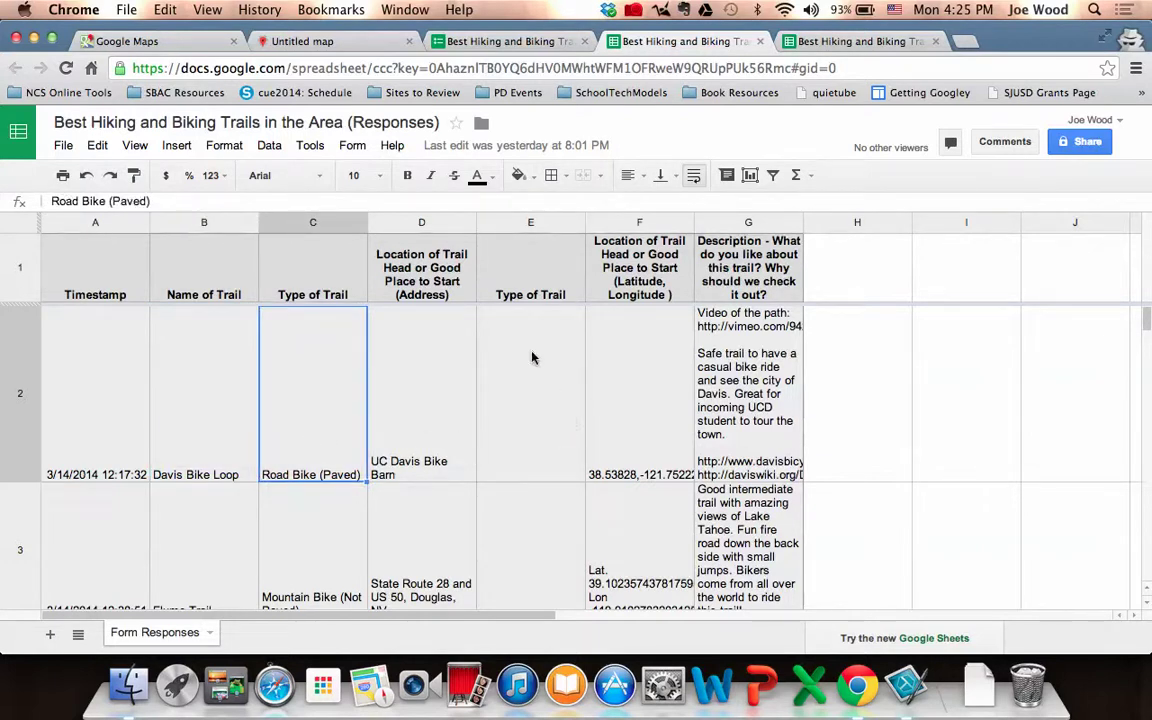
pyautogui.scroll(-4, 529, 440)
pyautogui.hscroll(2, 529, 440)
pyautogui.scroll(4, 529, 452)
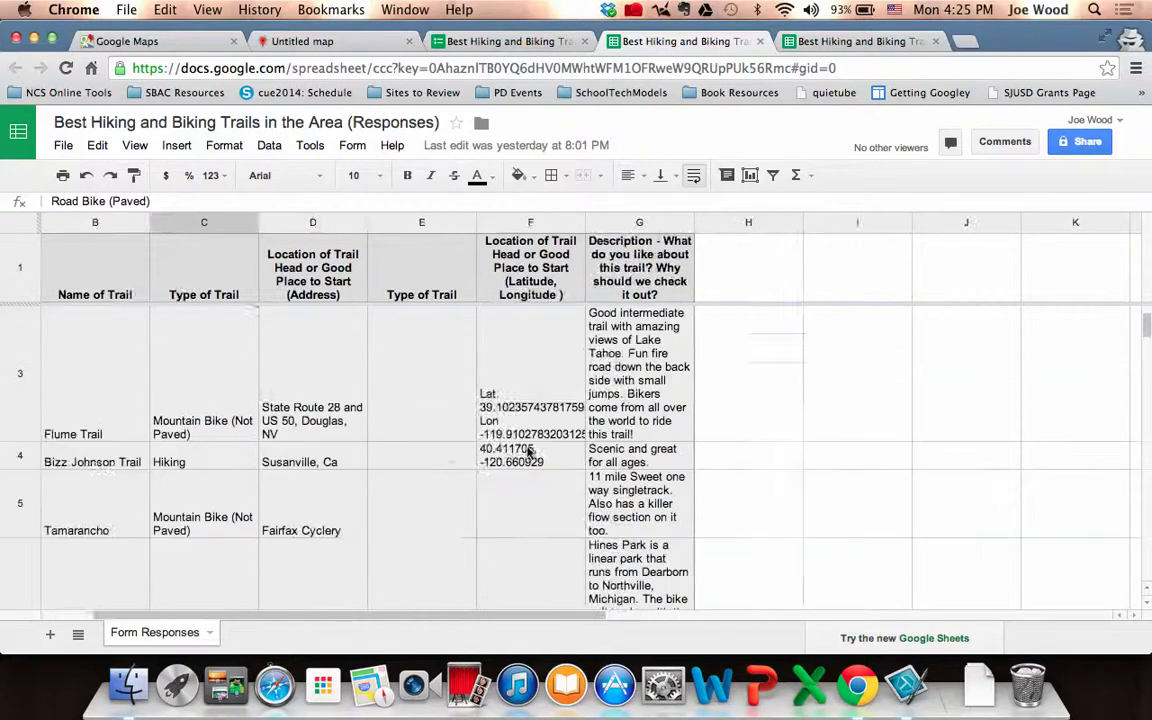
pyautogui.hscroll(-2, 533, 460)
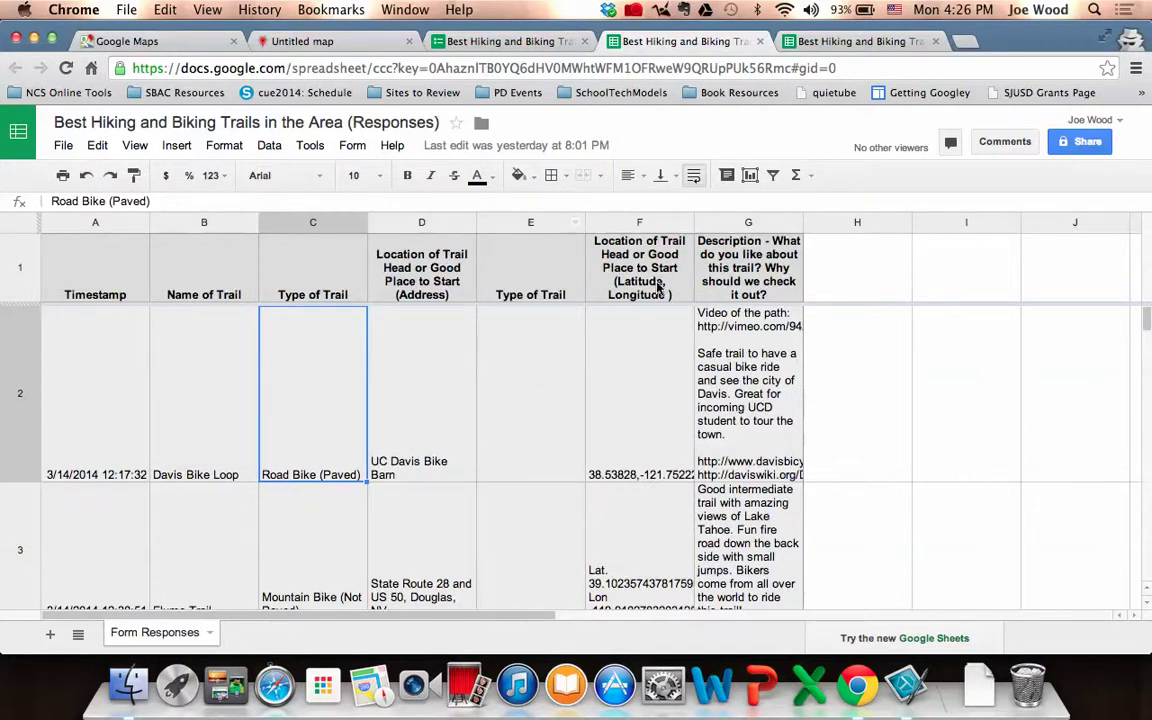
pyautogui.click(855, 41)
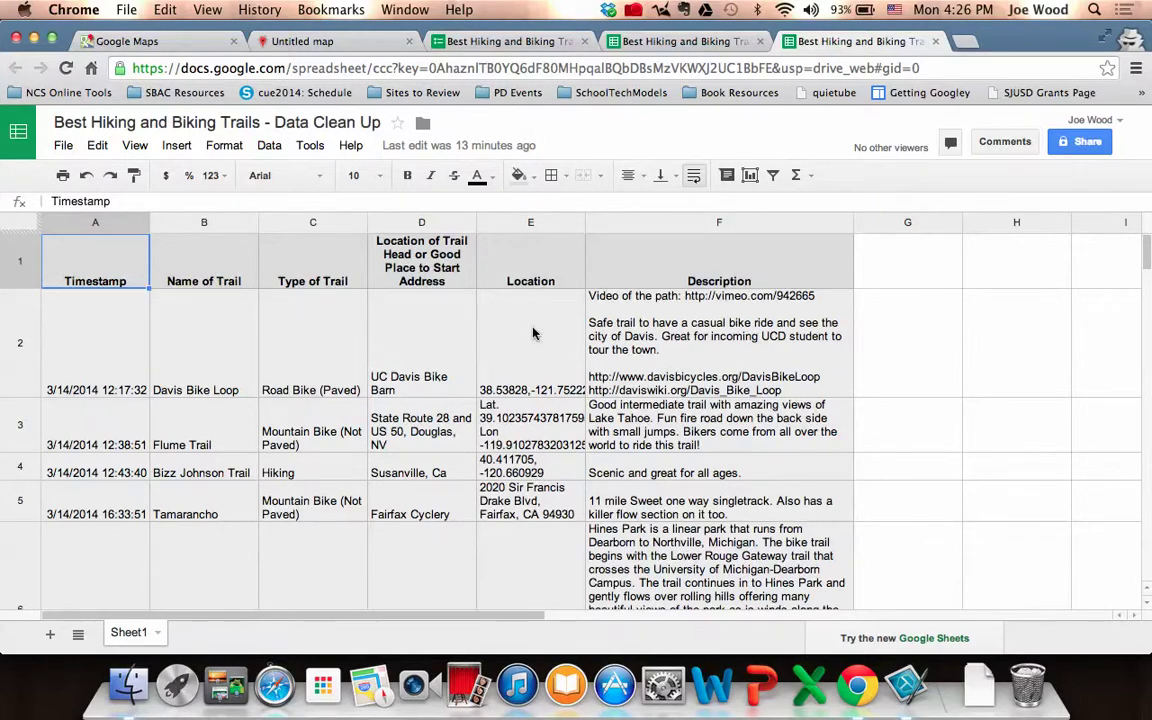
# Scroll through the Data Clean Up trail responses, such as Davis Bike Loop, Flume Trail and Thunder Ridge Trail.
pyautogui.scroll(-10, 533, 333)
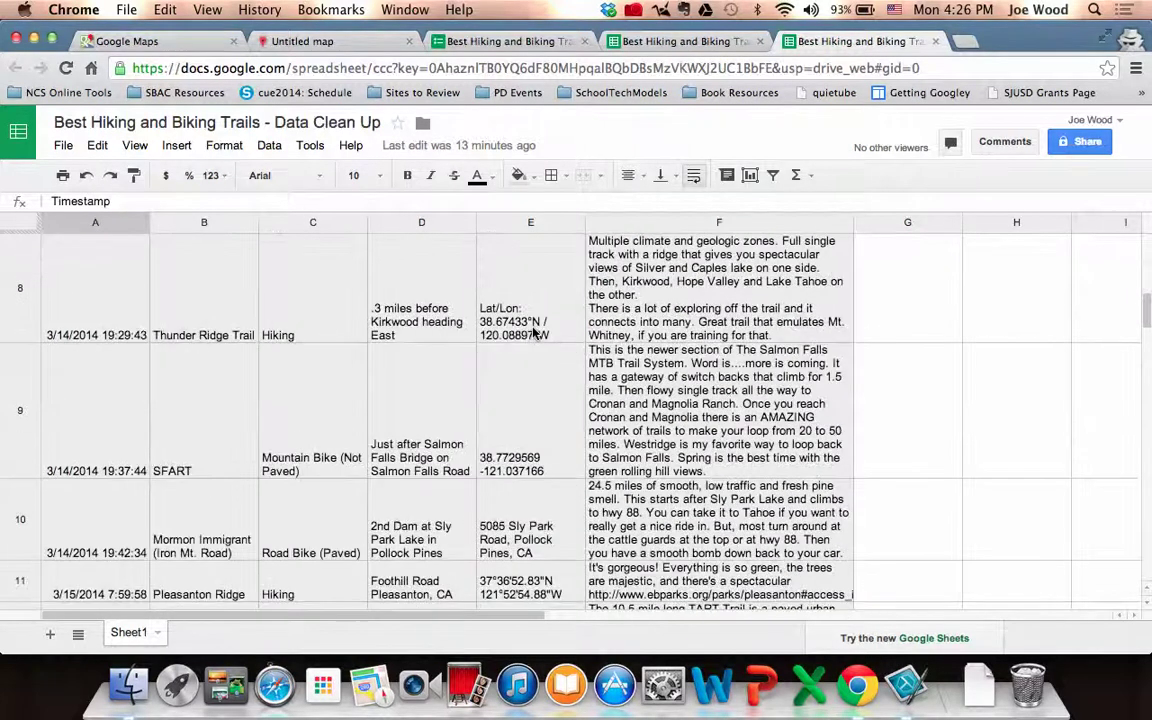
pyautogui.scroll(-2, 533, 333)
pyautogui.scroll(10, 533, 333)
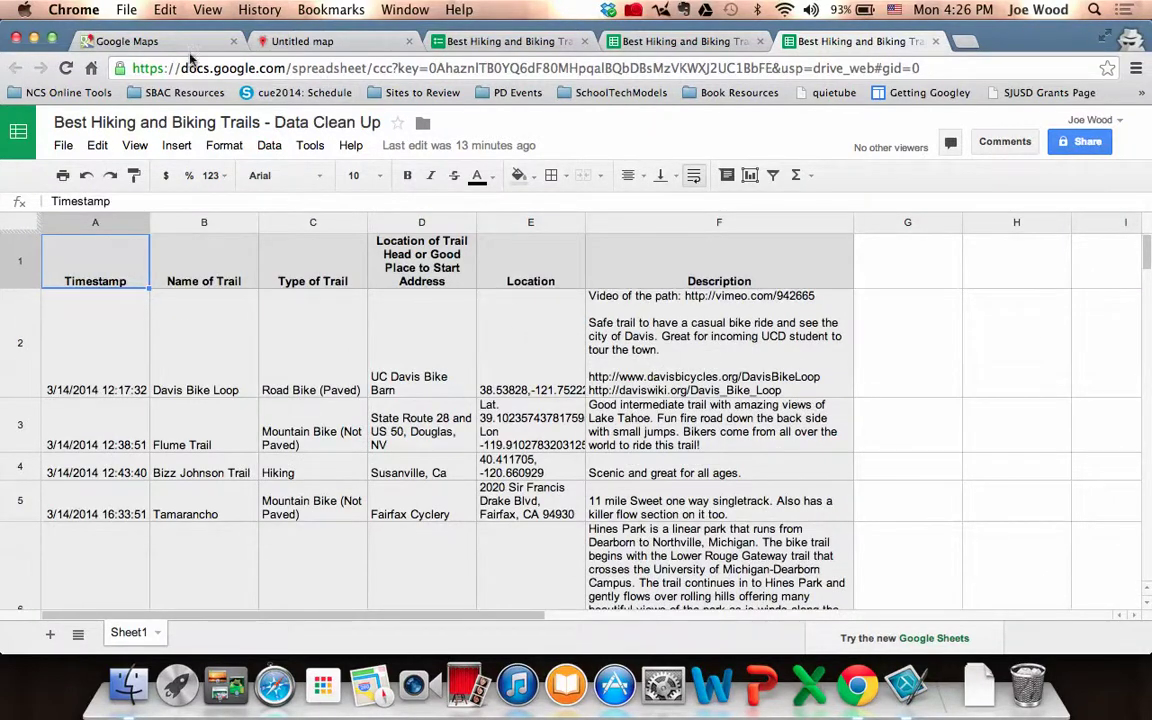
# Back on the untitled map, enter the title 'Best Hiking and Biking Trails' and select the description field.
pyautogui.click(305, 40)
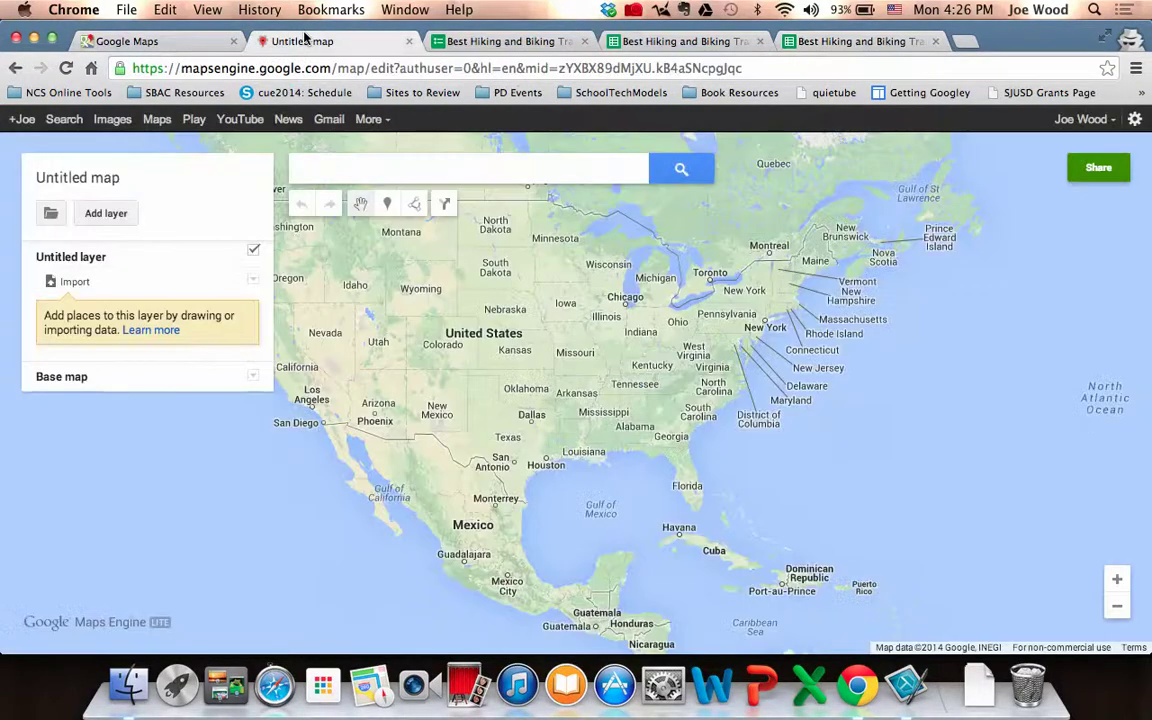
pyautogui.click(116, 184)
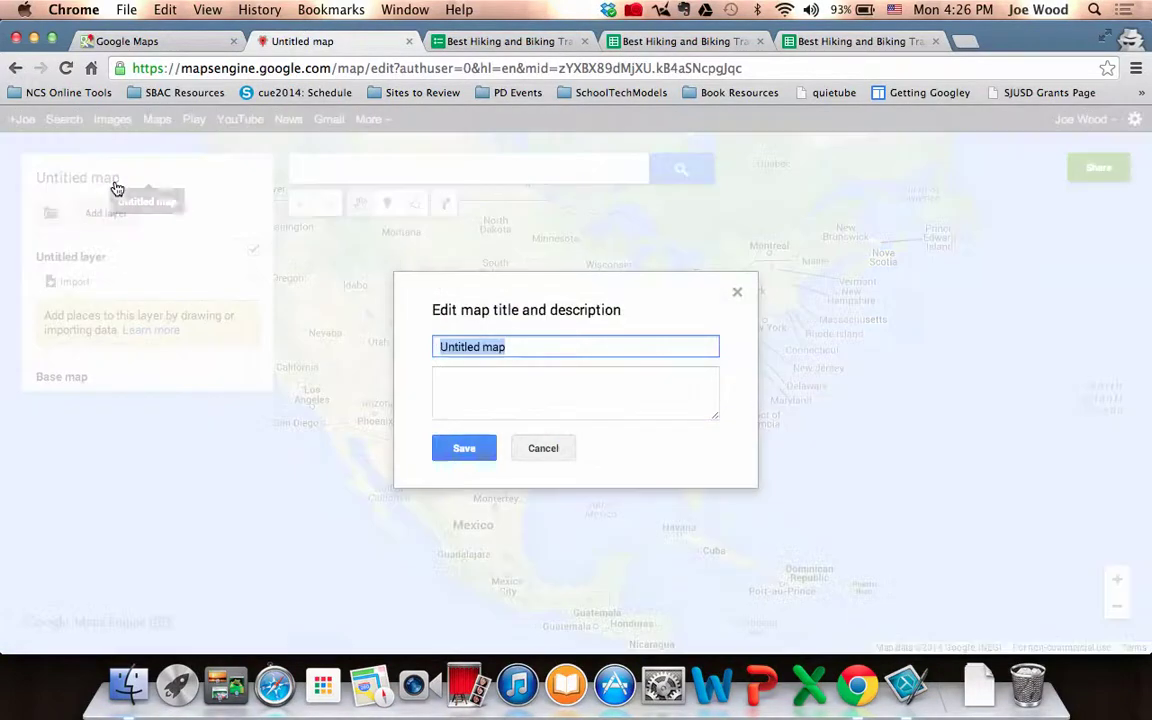
pyautogui.write('Be')
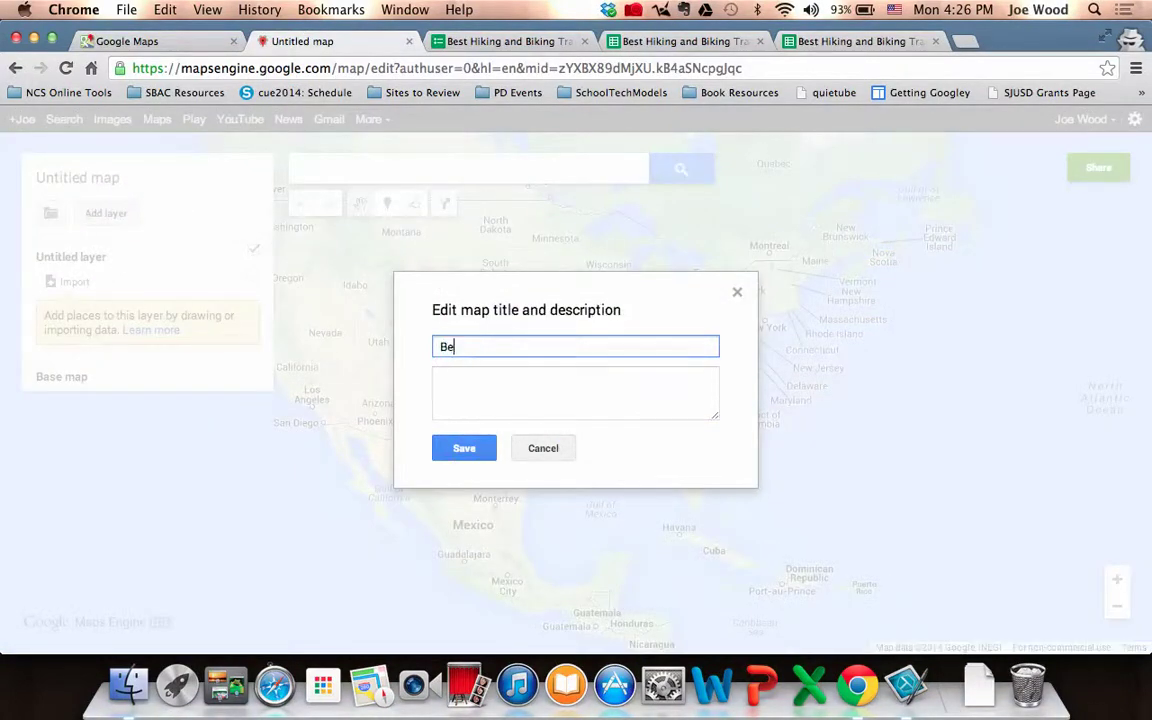
pyautogui.write('st Hiking adn B')
pyautogui.press('BackSpace')
pyautogui.press('BackSpace')
pyautogui.press('BackSpace')
pyautogui.press('BackSpace')
pyautogui.write('nd Biking ')
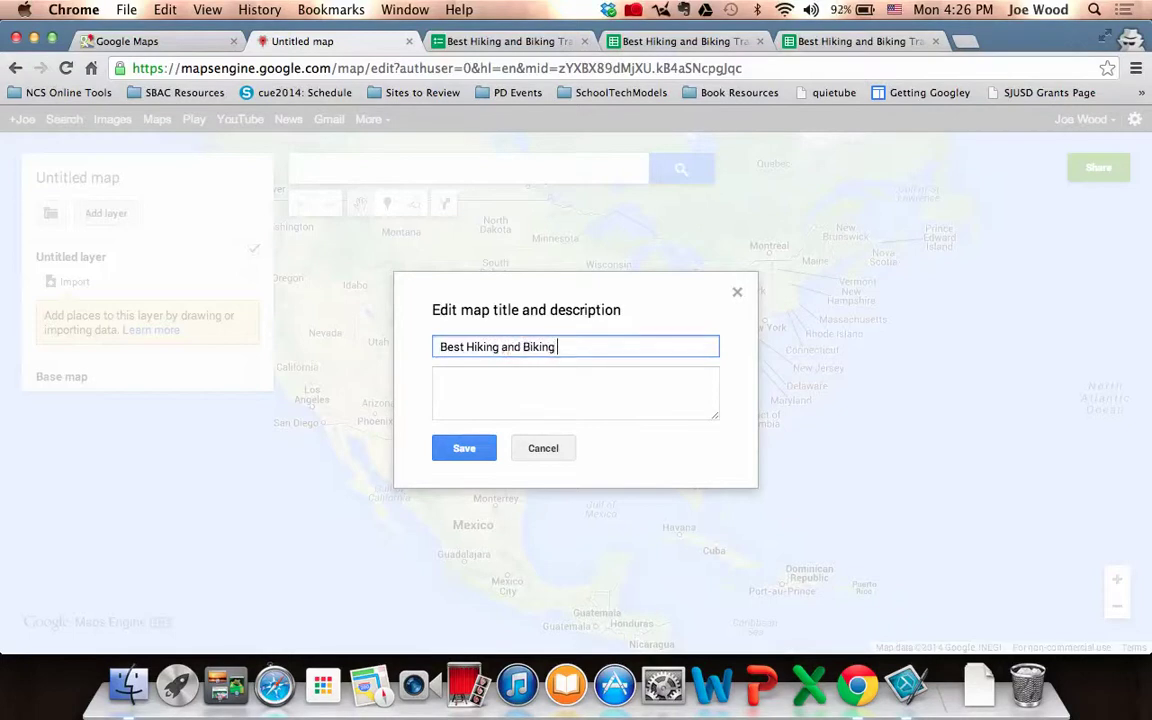
pyautogui.write('Trails')
pyautogui.click(469, 391)
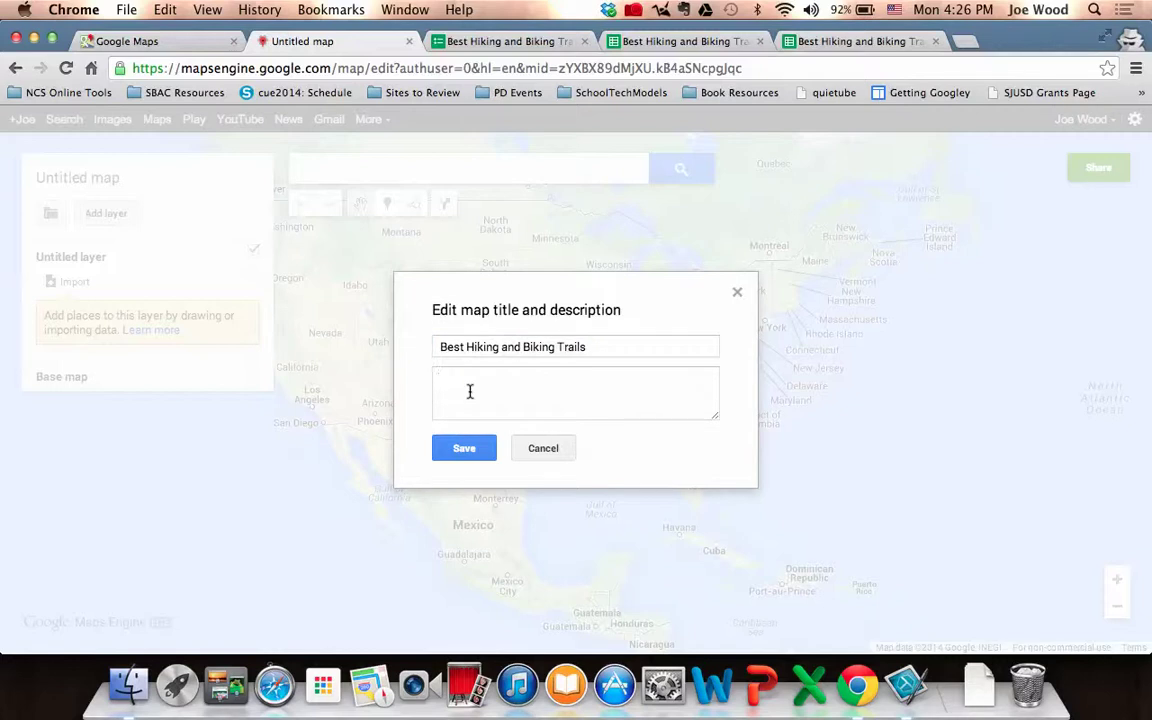
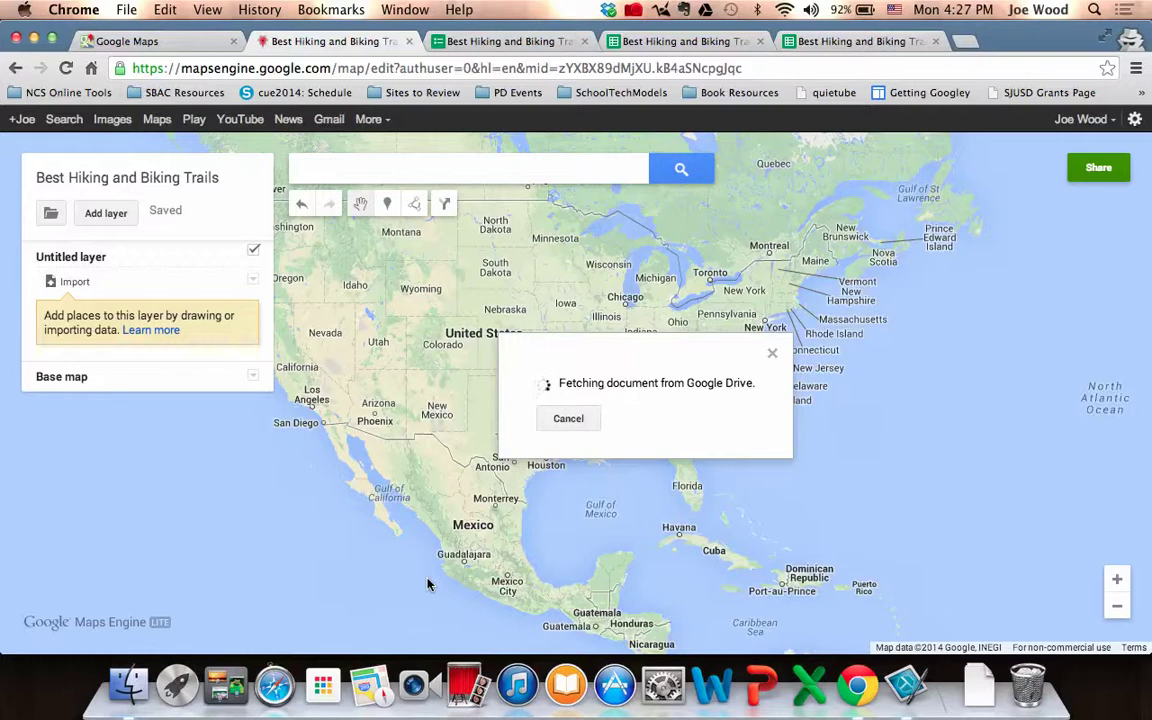
# Pick the Data Clean Up trails spreadsheet from Drive as the import source.
pyautogui.click(568, 419)
pyautogui.click(74, 281)
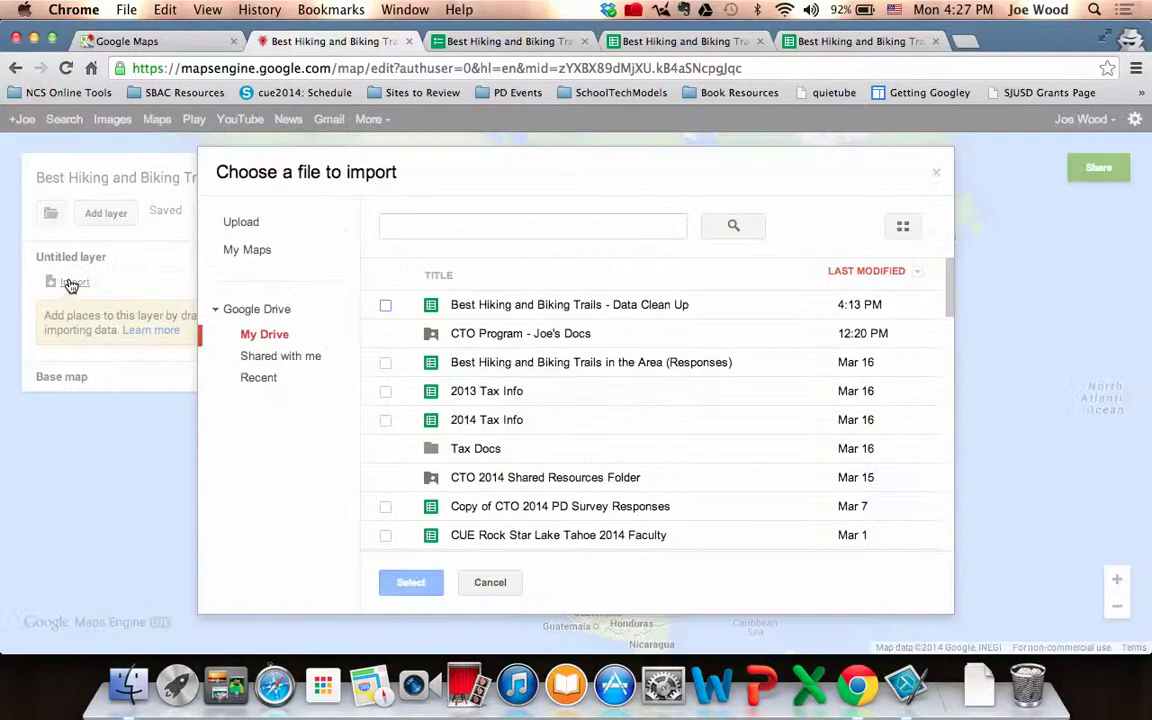
pyautogui.click(455, 304)
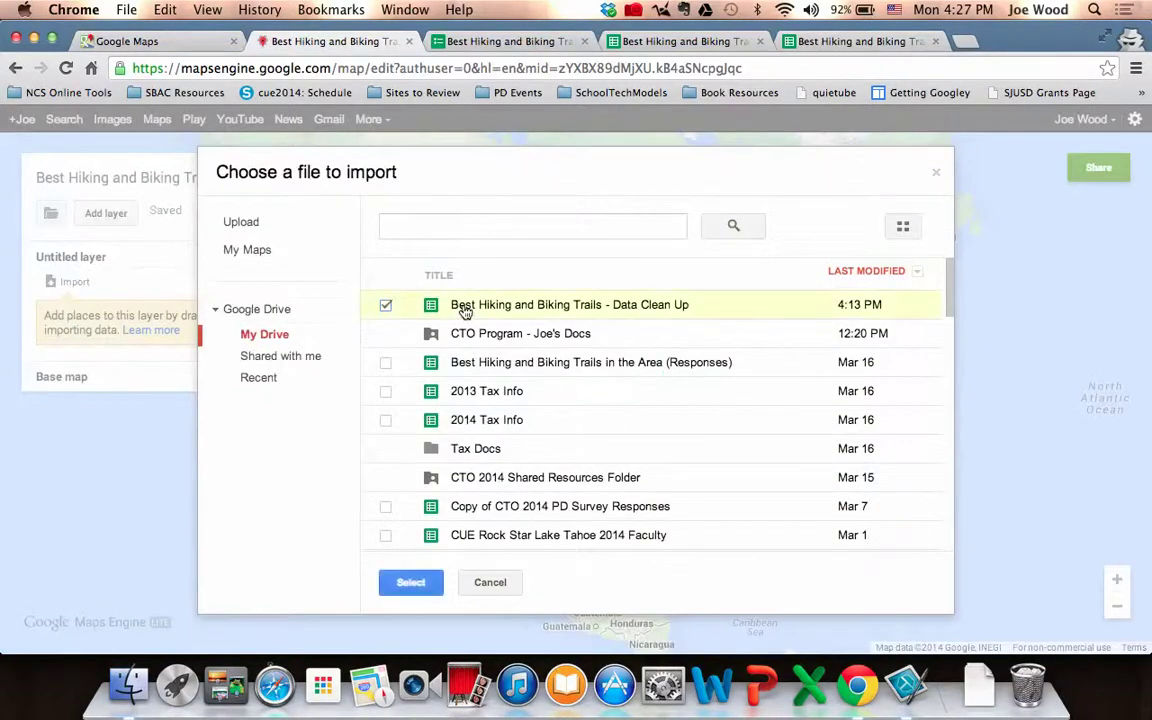
pyautogui.click(411, 583)
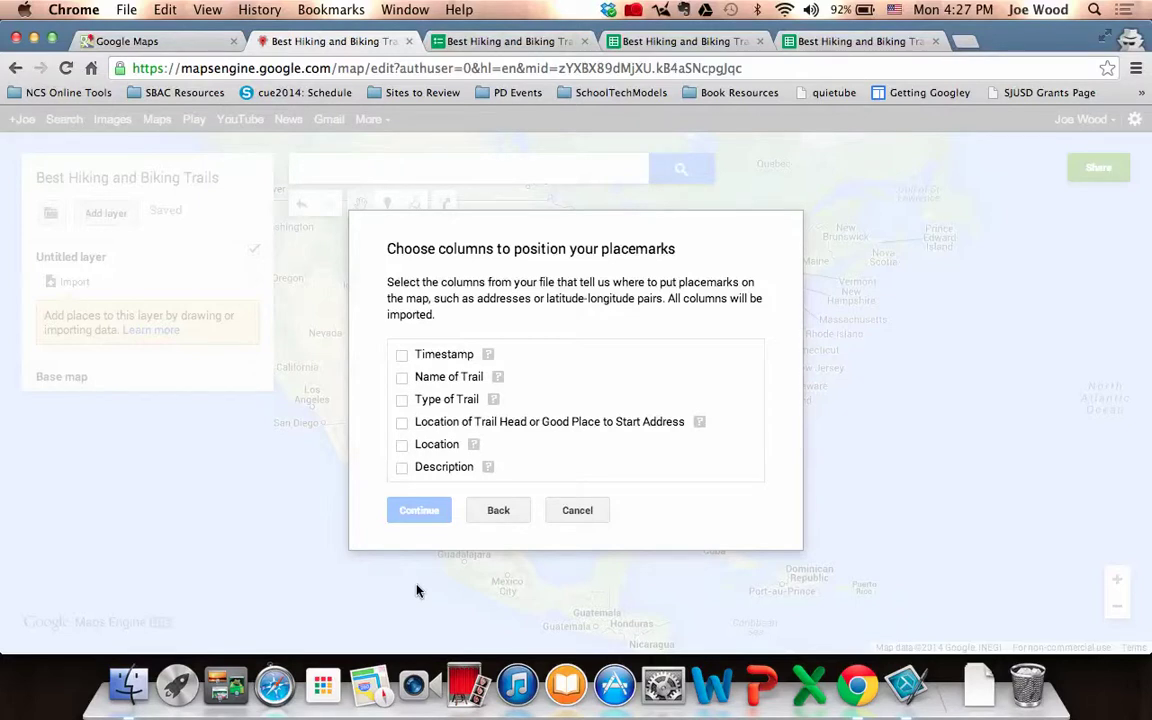
# Position placemarks by the Location column and title them with Name of Trail.
pyautogui.click(402, 446)
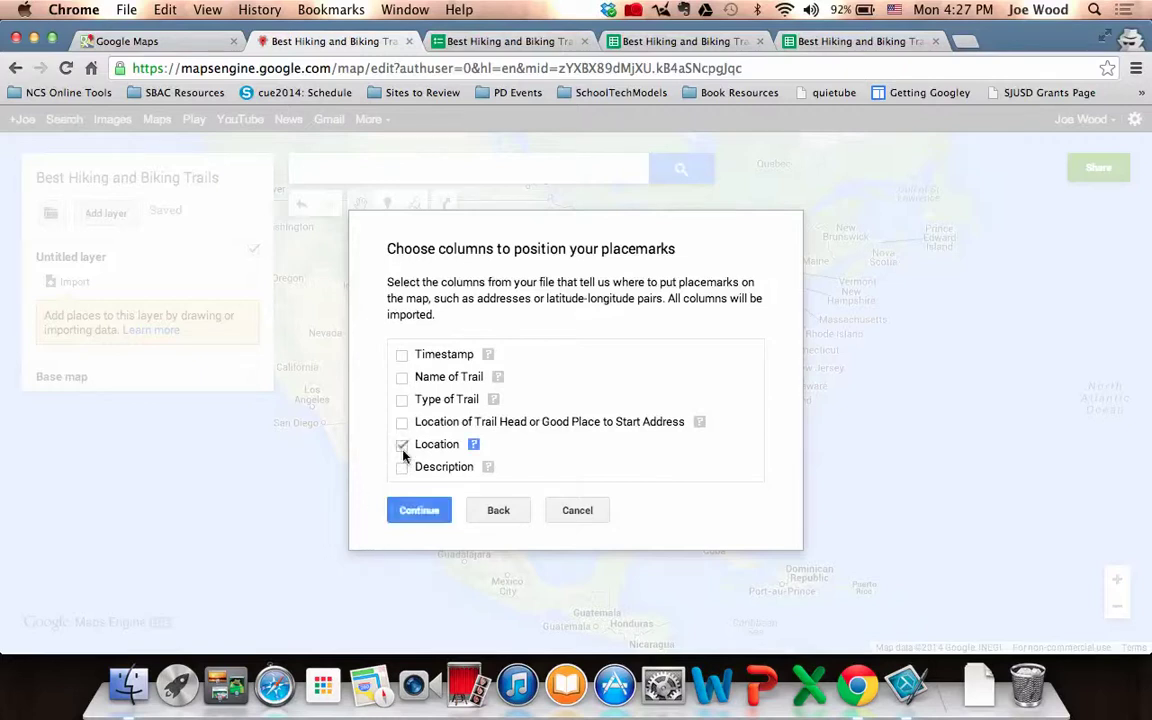
pyautogui.click(420, 511)
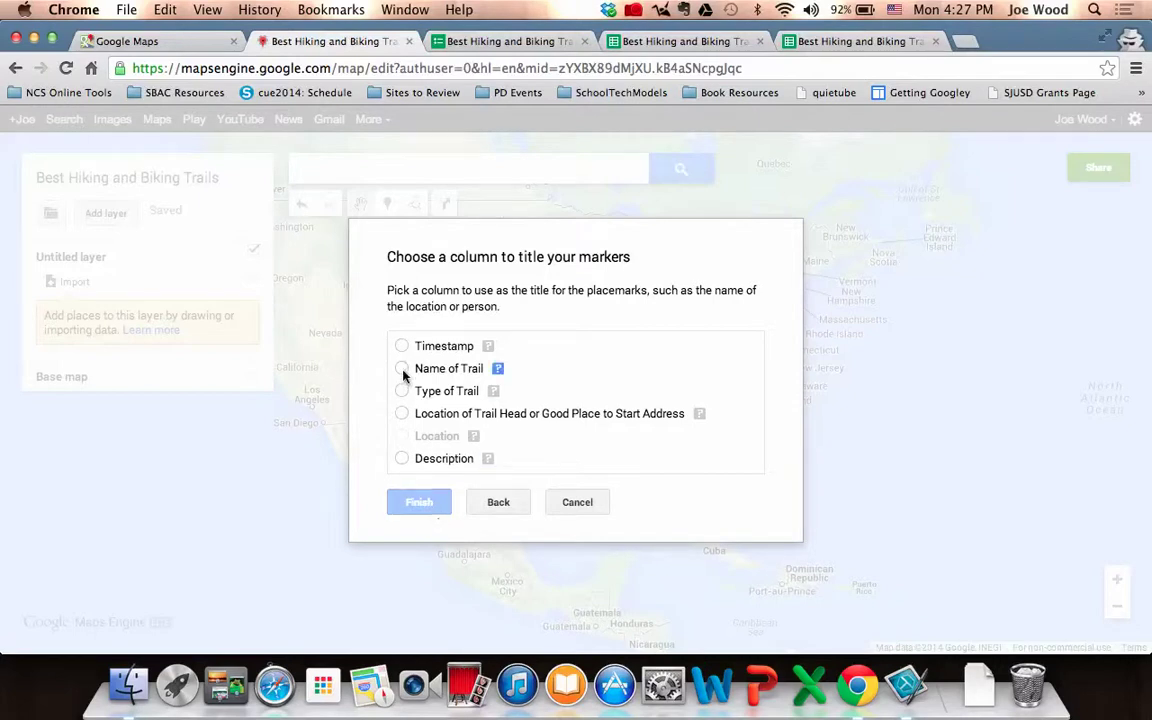
pyautogui.click(402, 369)
pyautogui.click(442, 503)
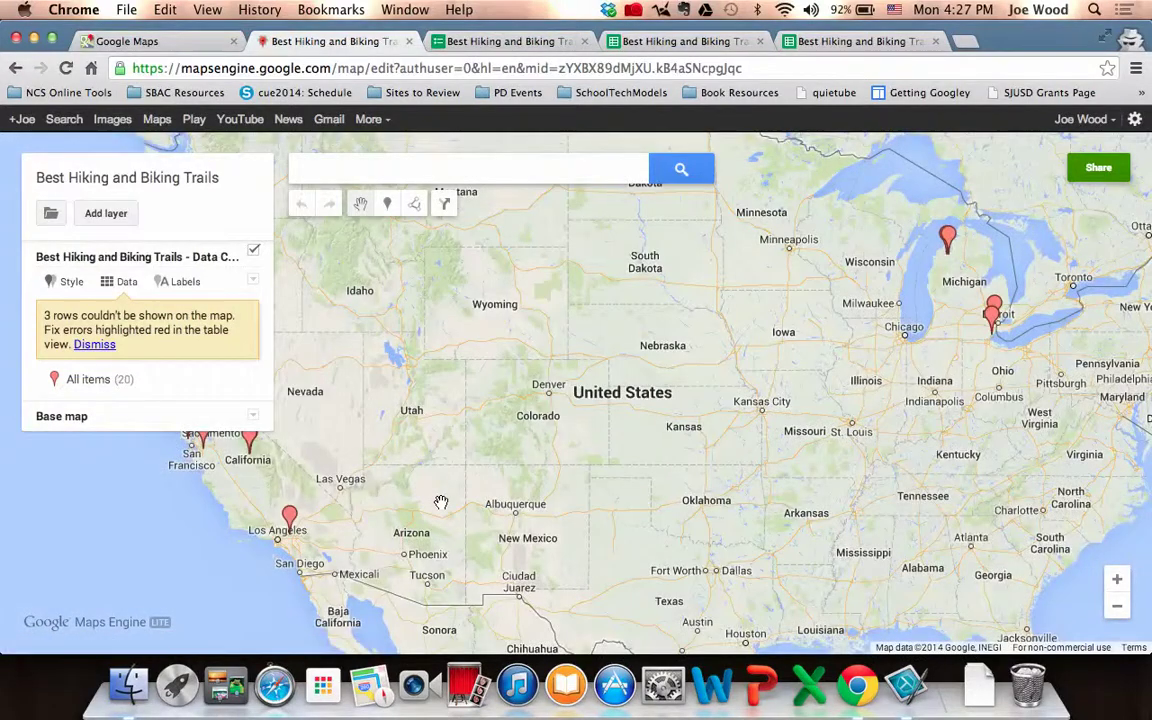
pyautogui.moveTo(463, 408); pyautogui.dragTo(428, 486)
pyautogui.moveTo(166, 465); pyautogui.dragTo(495, 505)
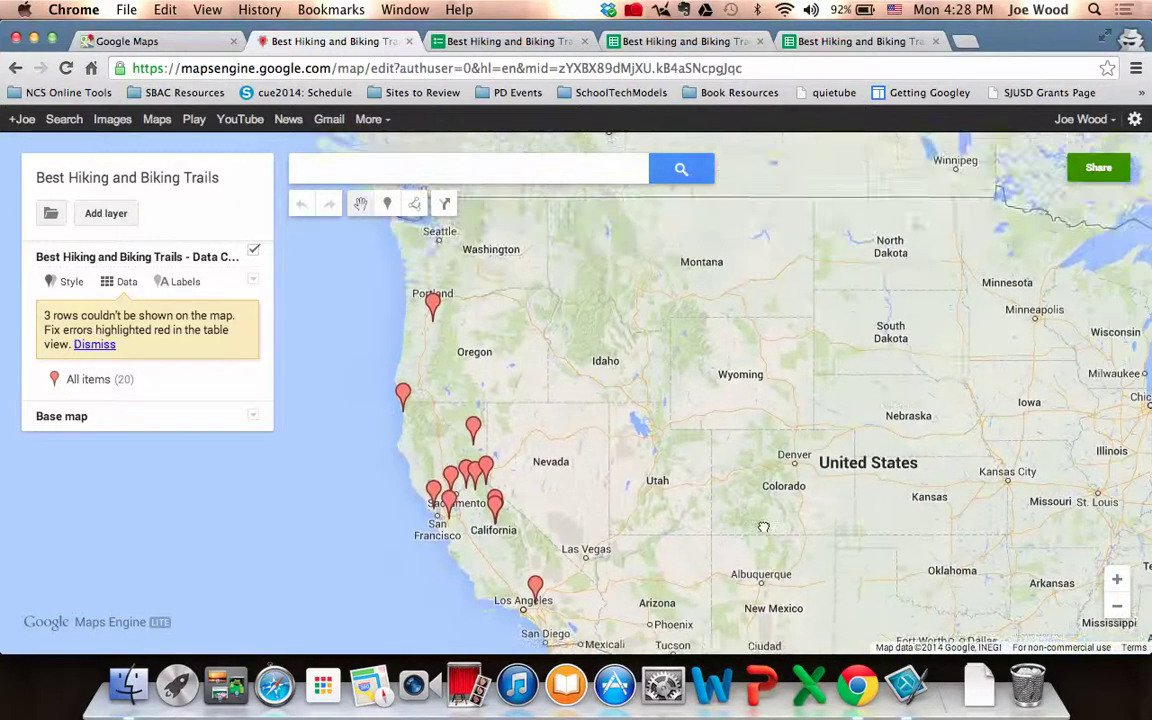
pyautogui.click(477, 437)
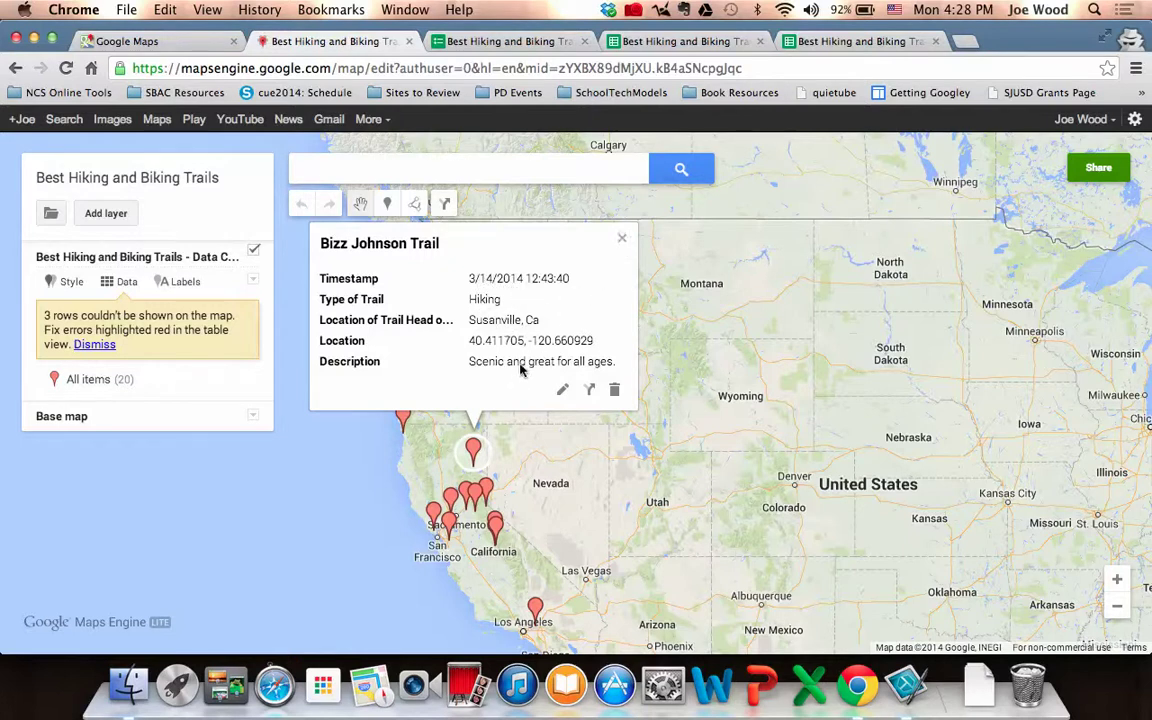
pyautogui.click(622, 244)
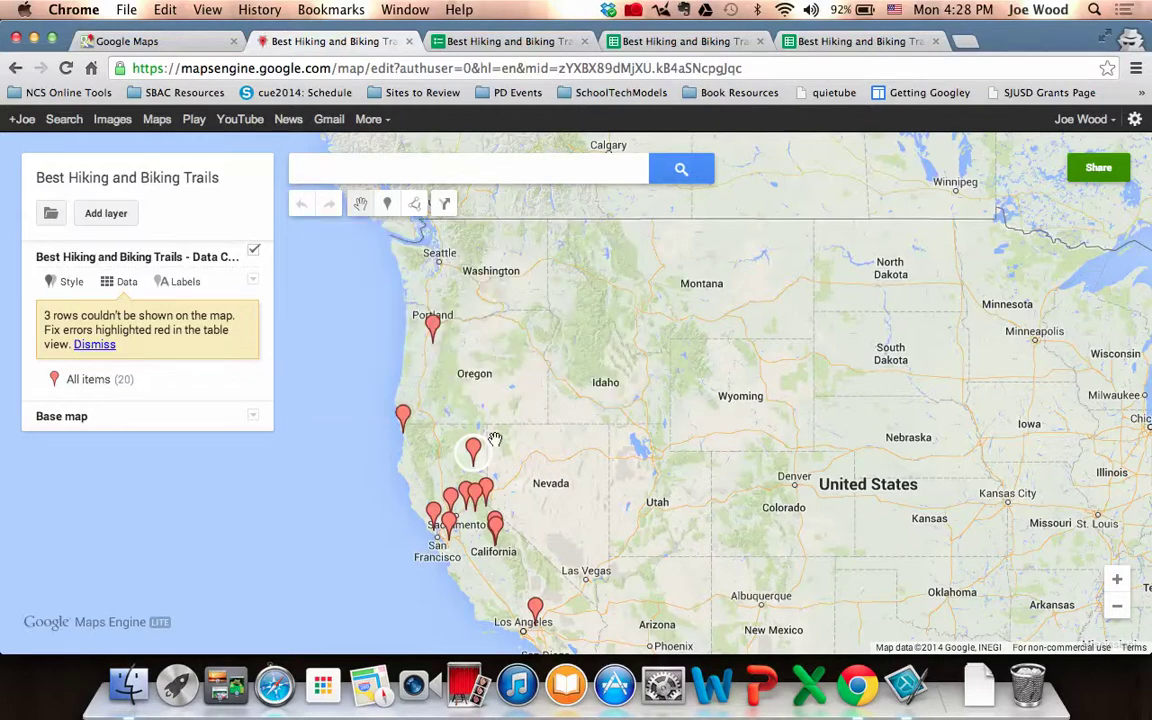
pyautogui.click(449, 500)
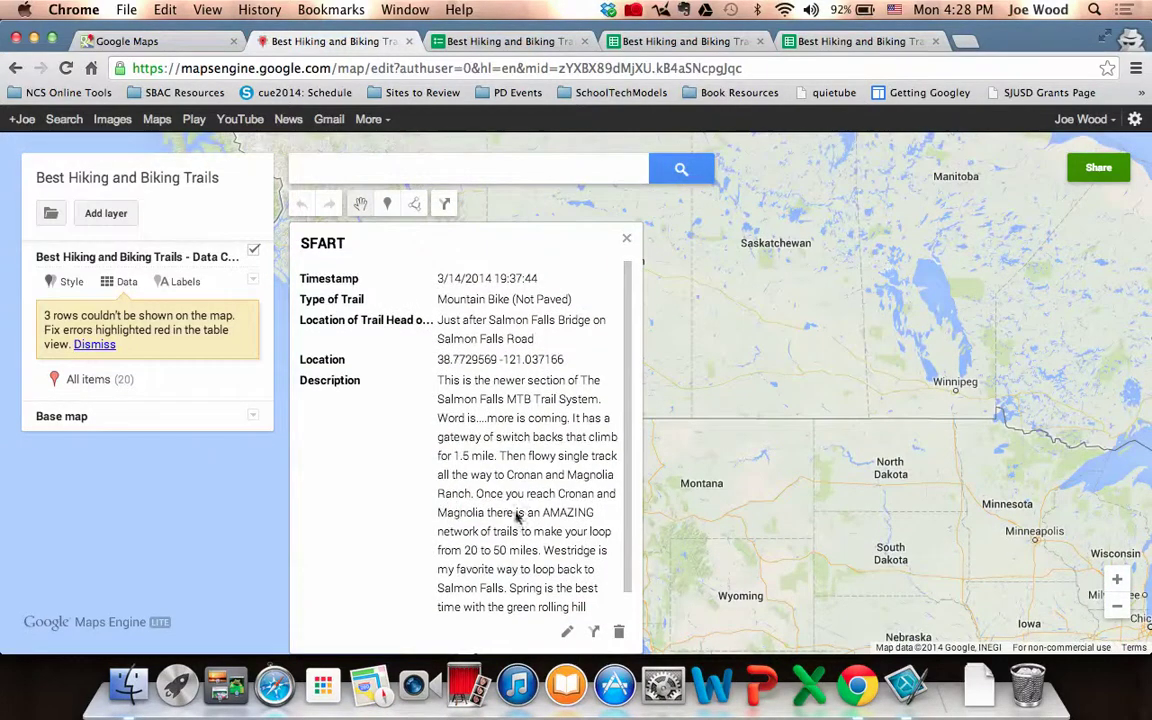
pyautogui.scroll(1, 517, 516)
pyautogui.click(626, 240)
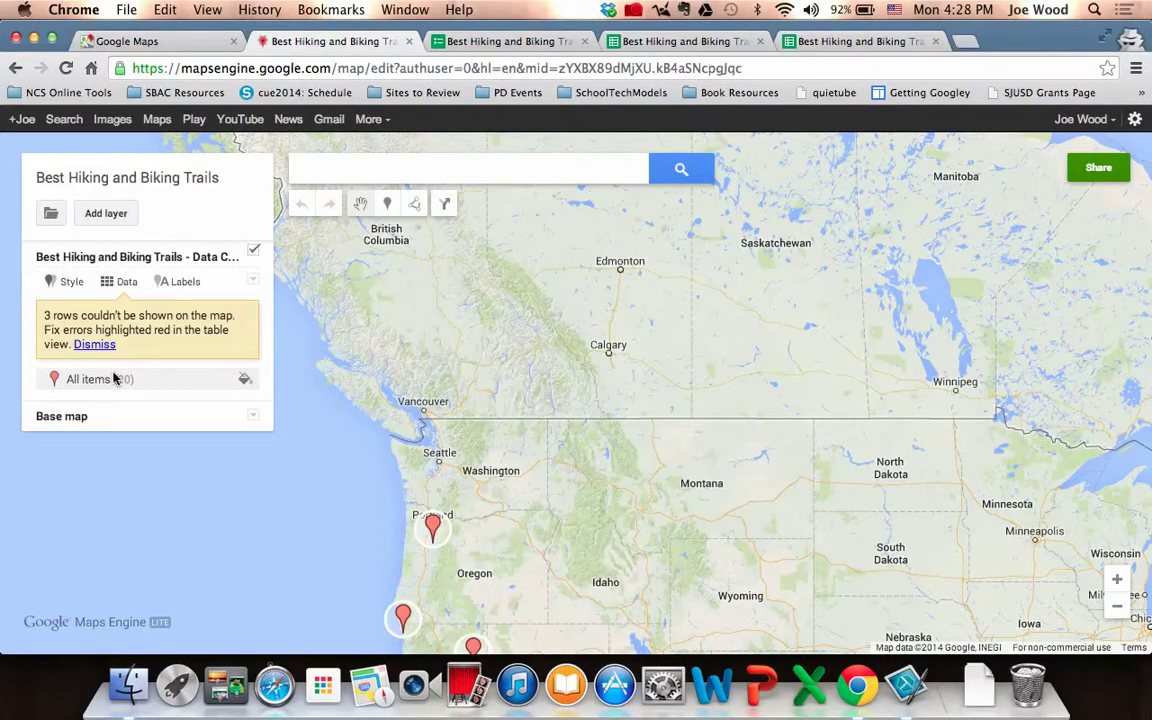
pyautogui.click(1117, 607)
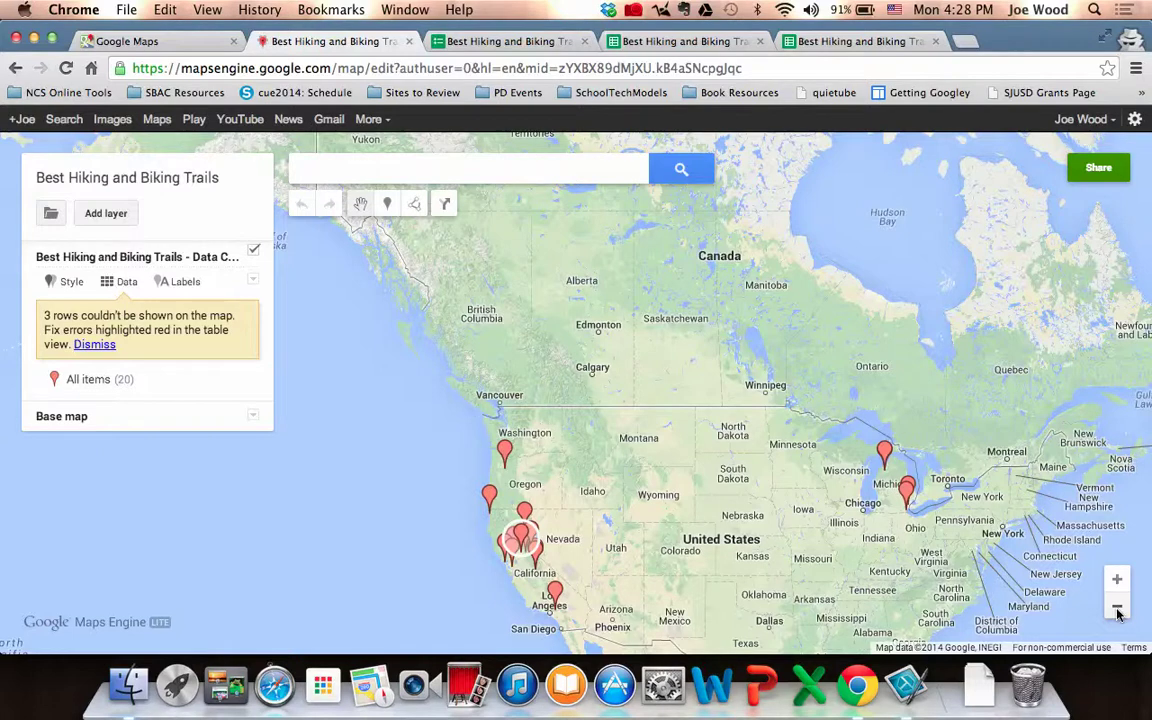
# Style the layer's markers by the Type of Trail column.
pyautogui.click(71, 283)
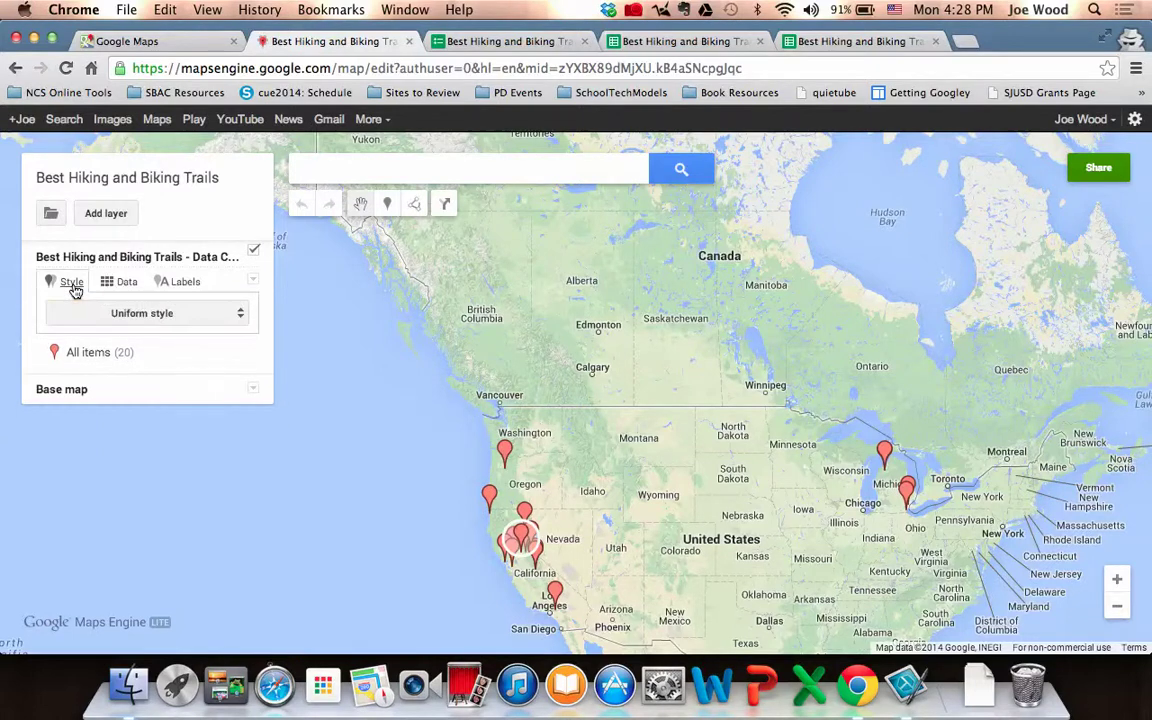
pyautogui.click(93, 318)
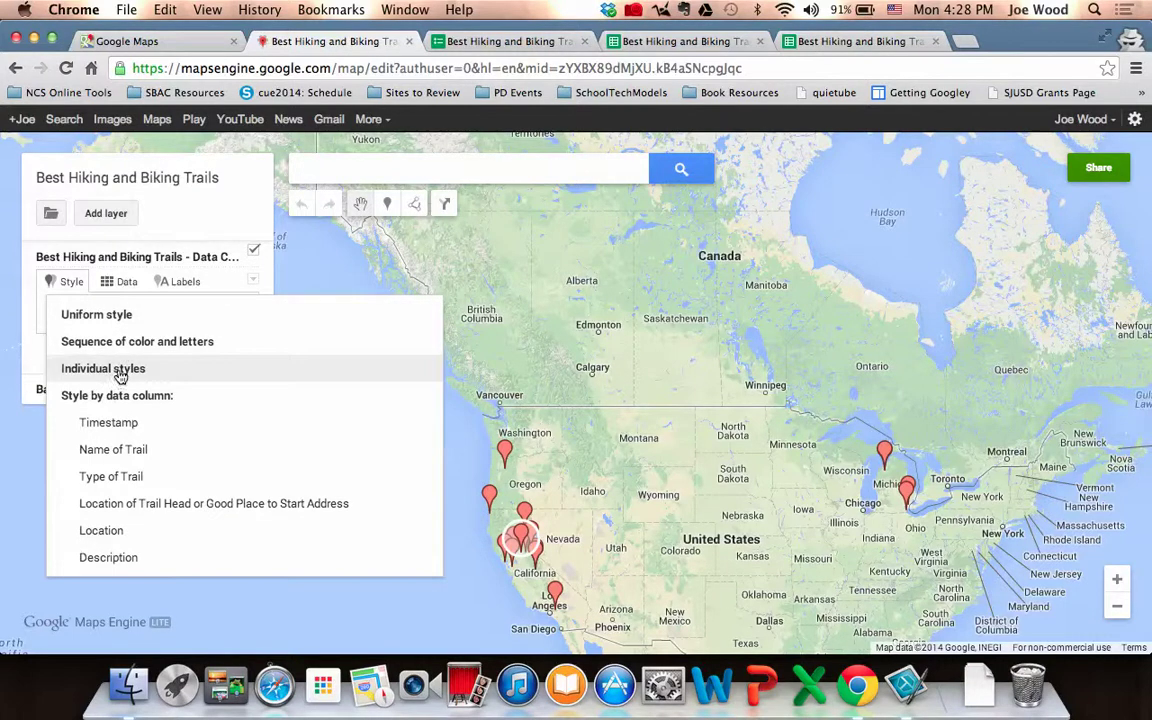
pyautogui.click(136, 452)
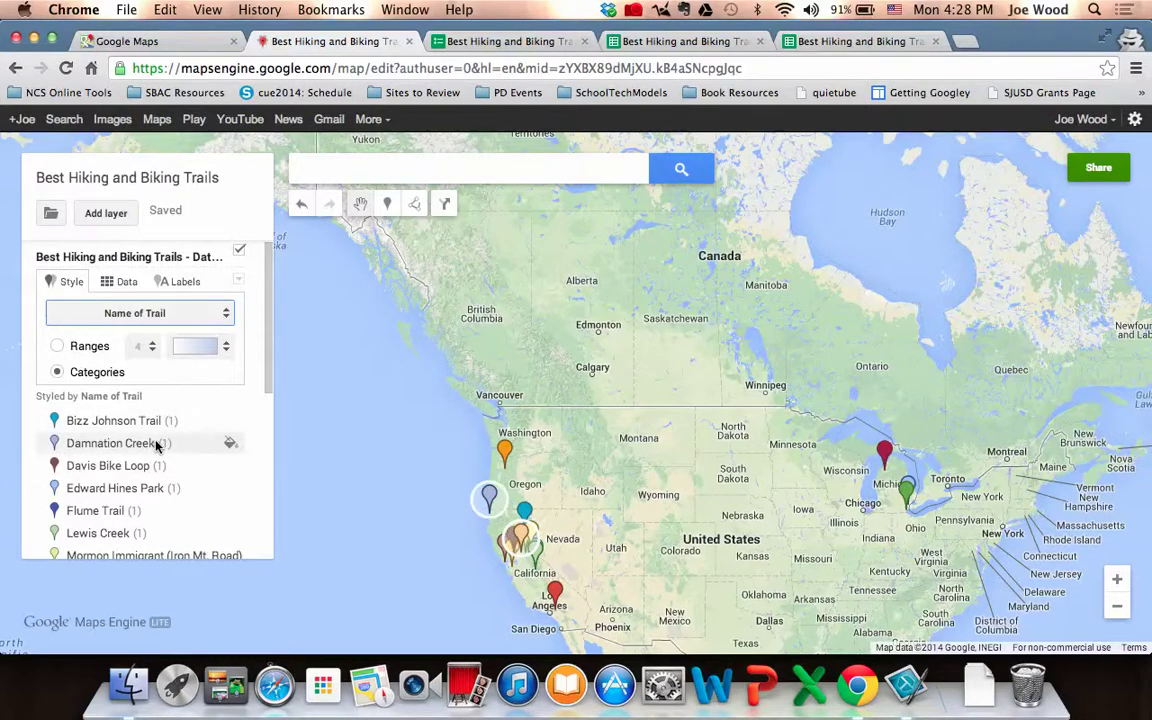
pyautogui.click(147, 313)
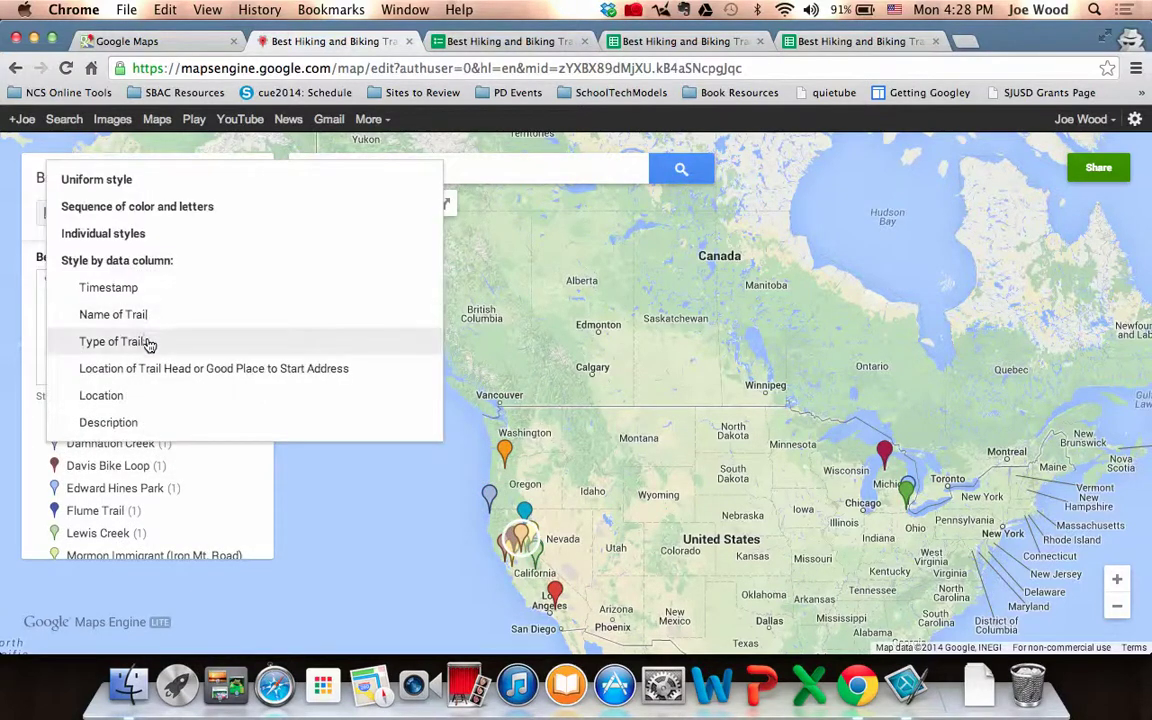
pyautogui.click(147, 342)
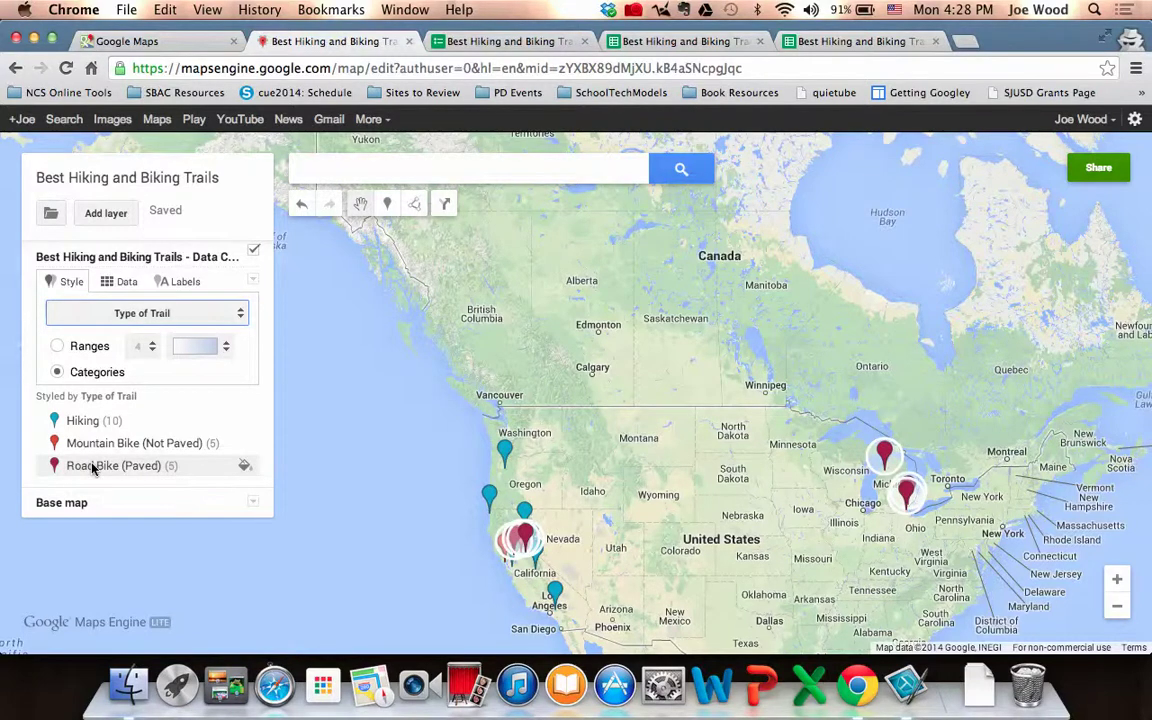
# Color the Road Bike (Paved) trail markers yellow.
pyautogui.click(244, 467)
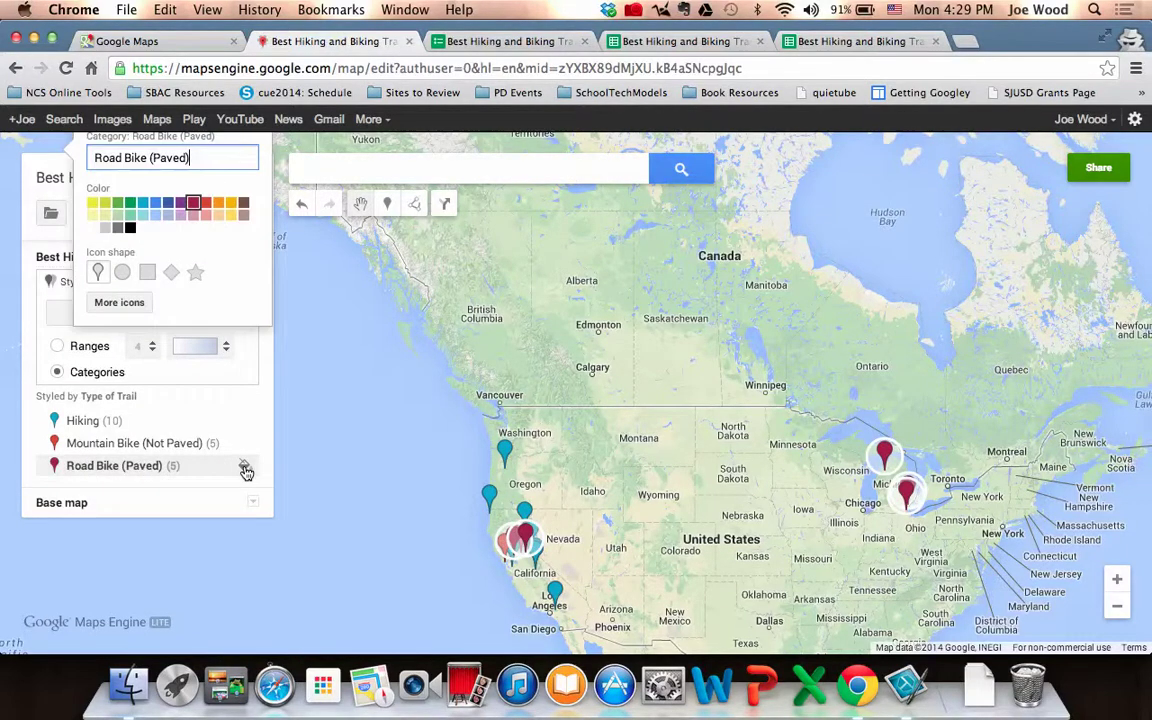
pyautogui.click(233, 216)
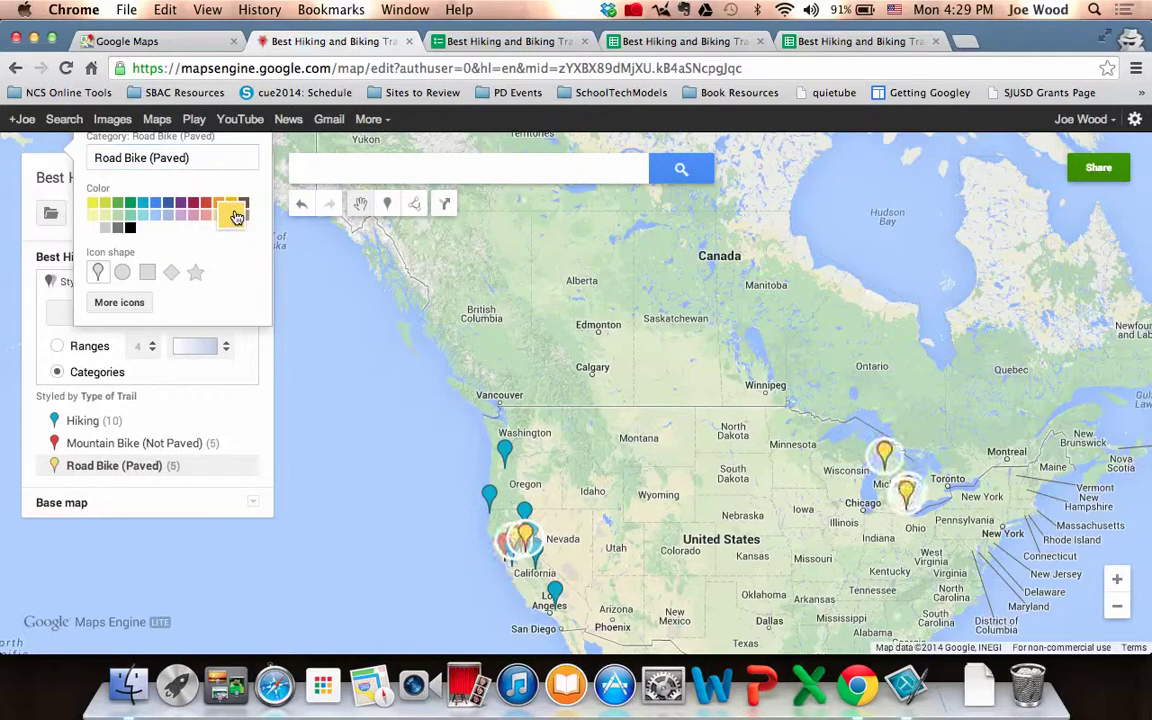
pyautogui.click(260, 407)
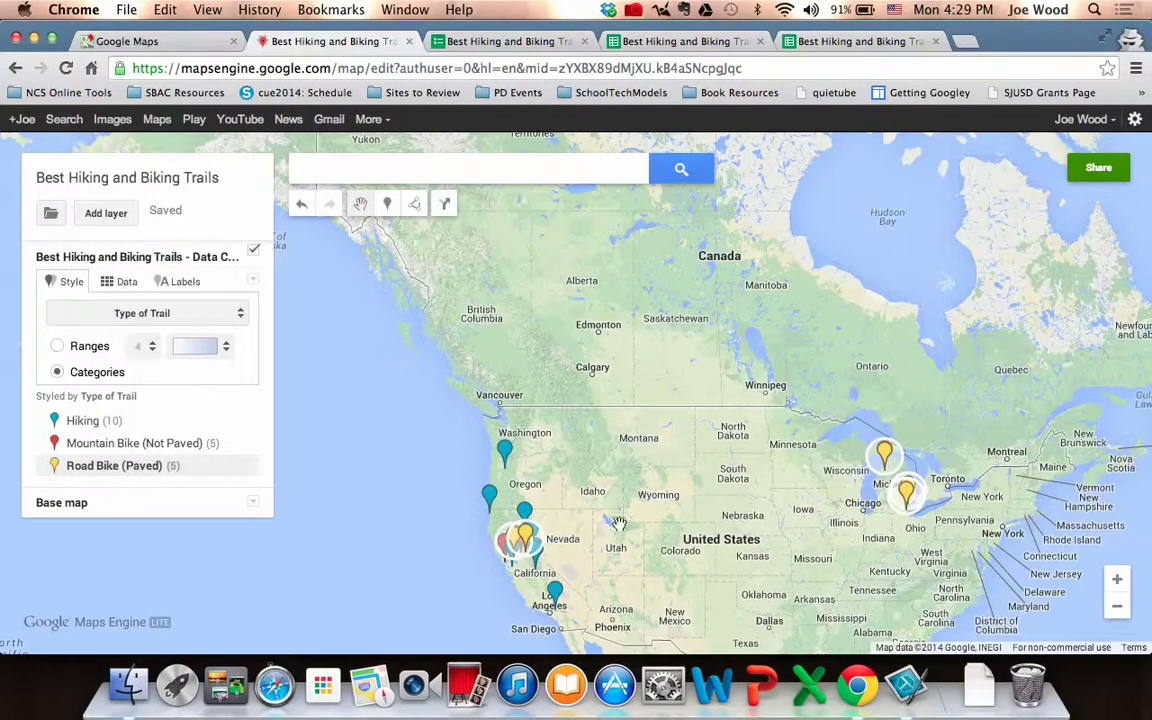
pyautogui.click(1117, 579)
pyautogui.click(1117, 579)
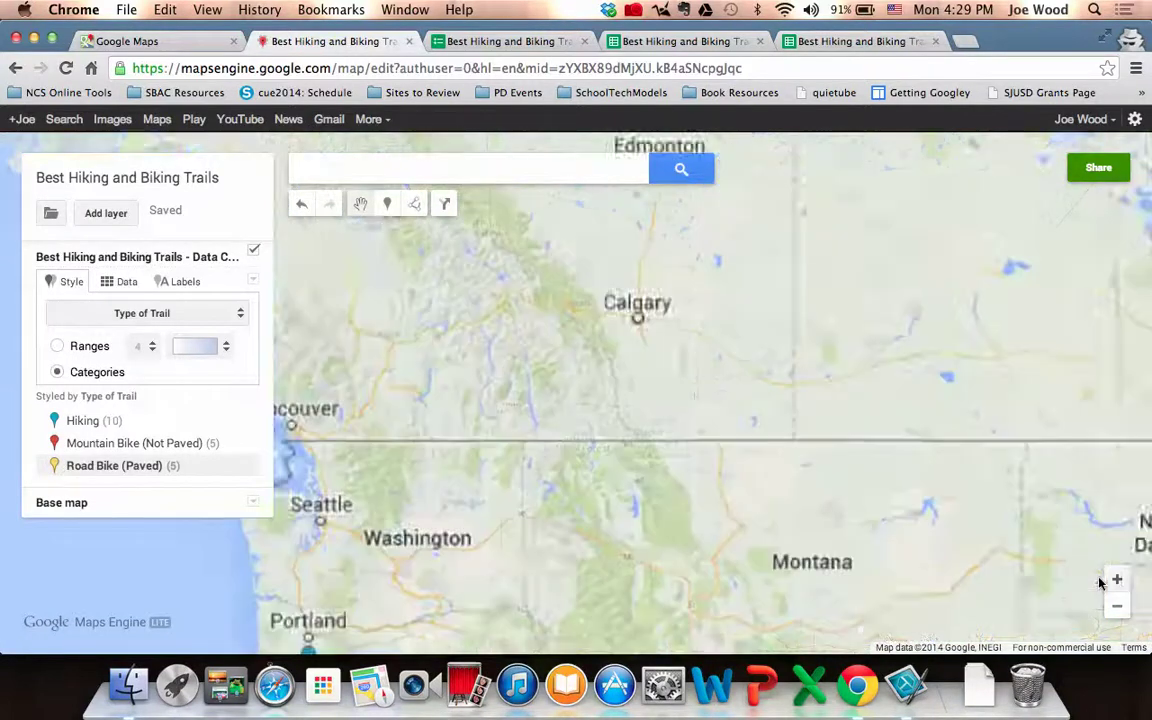
pyautogui.moveTo(880, 630); pyautogui.dragTo(745, 321)
pyautogui.click(1117, 579)
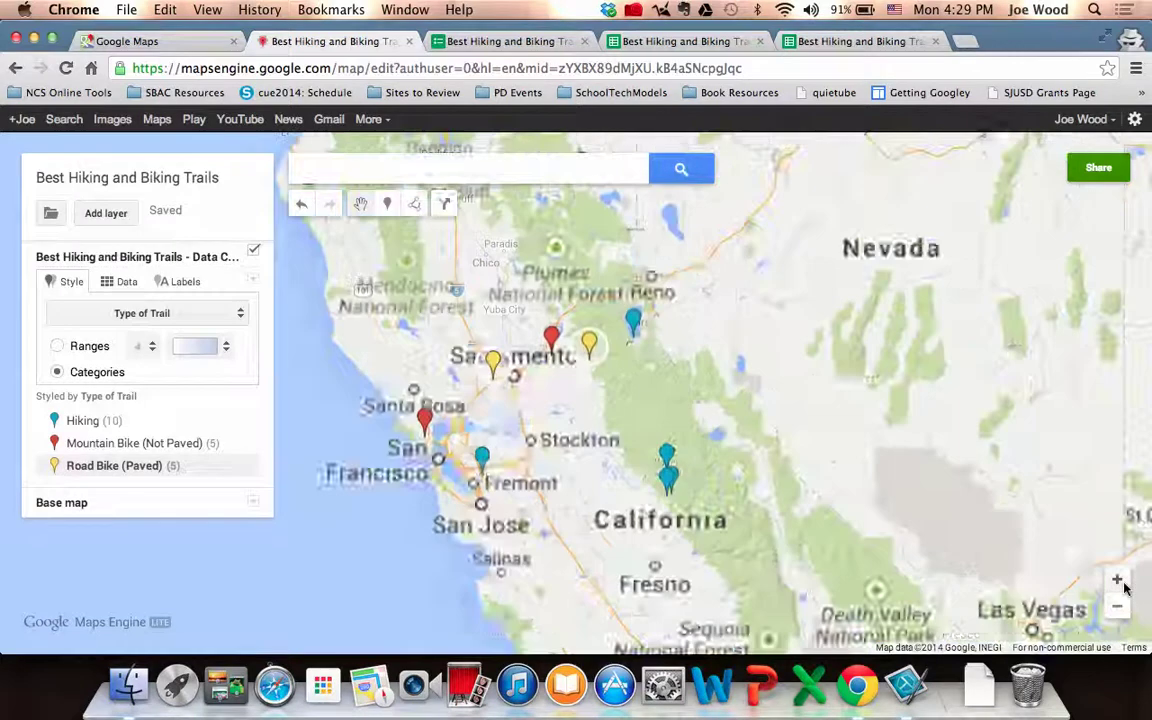
pyautogui.moveTo(632, 325); pyautogui.dragTo(640, 354)
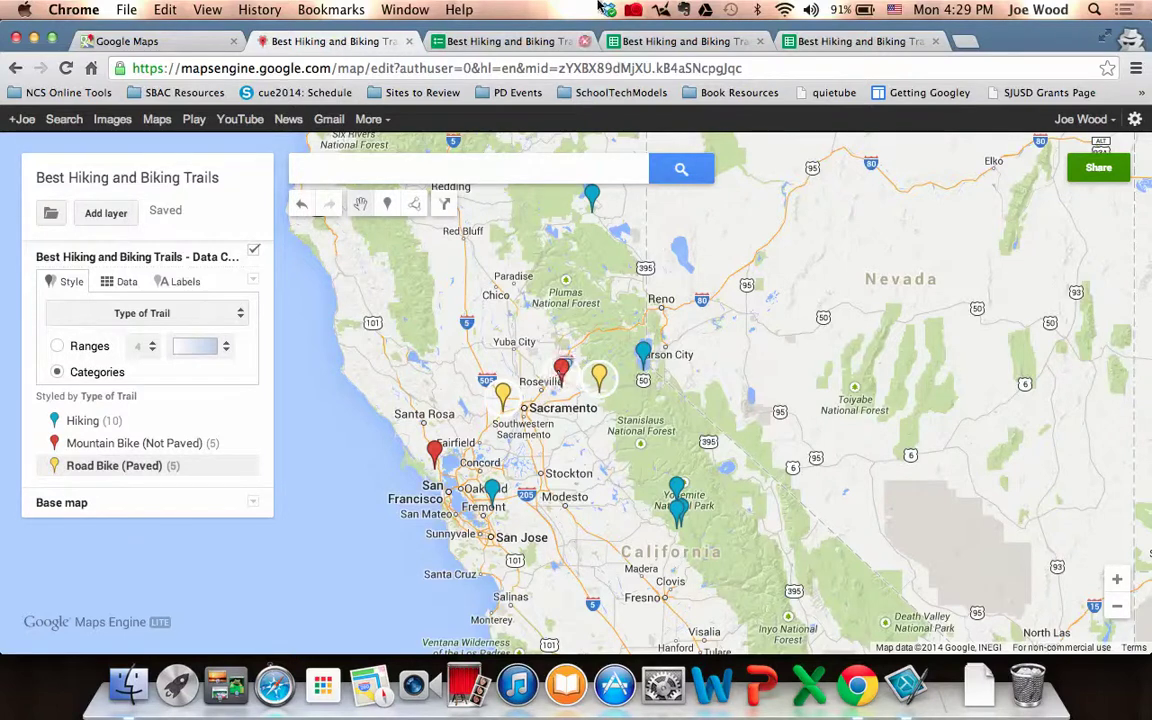
pyautogui.click(633, 10)
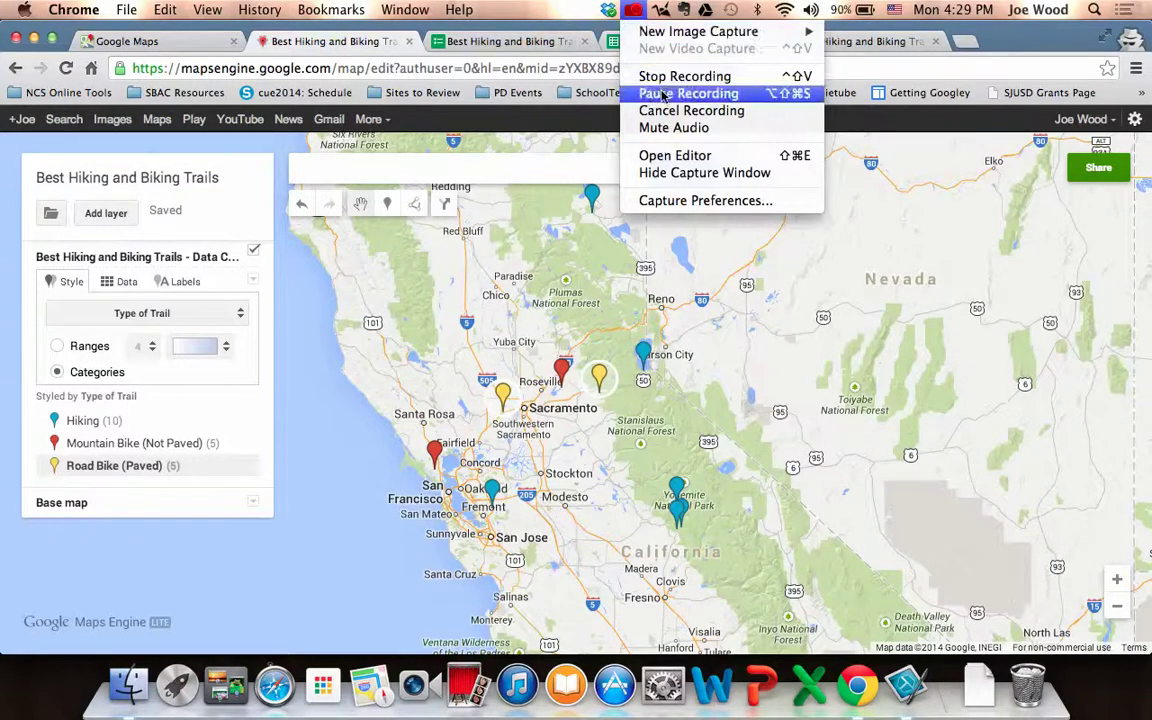